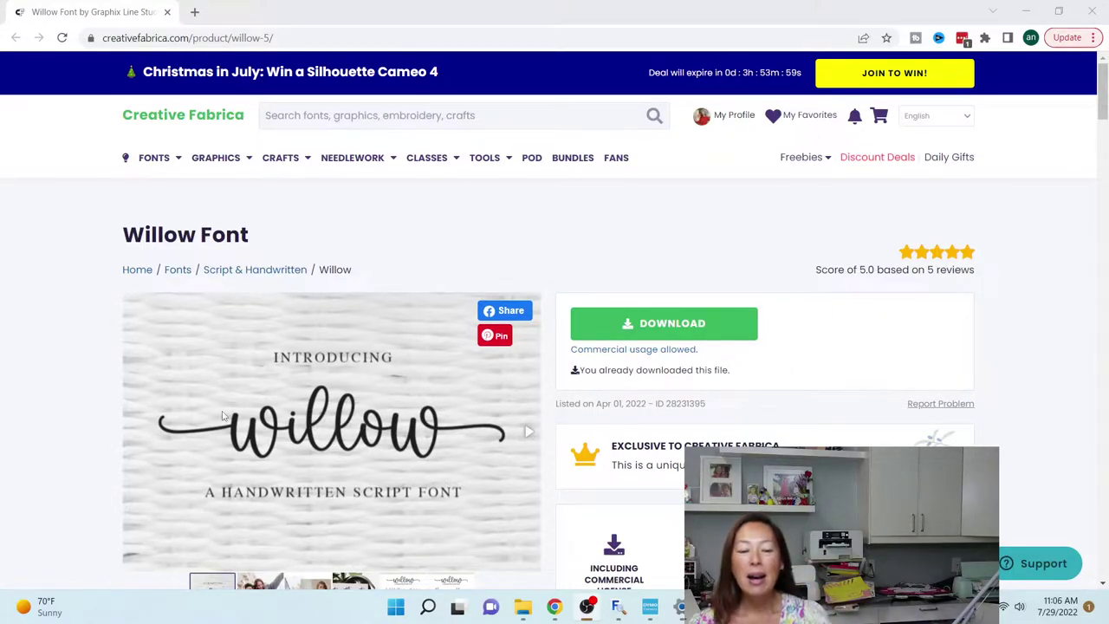
View the Willow Font's alphabet and lowercase letter-pairs preview sheets on the product page
scroll(222, 420, "down", 1)
scroll(222, 417, "down", 1)
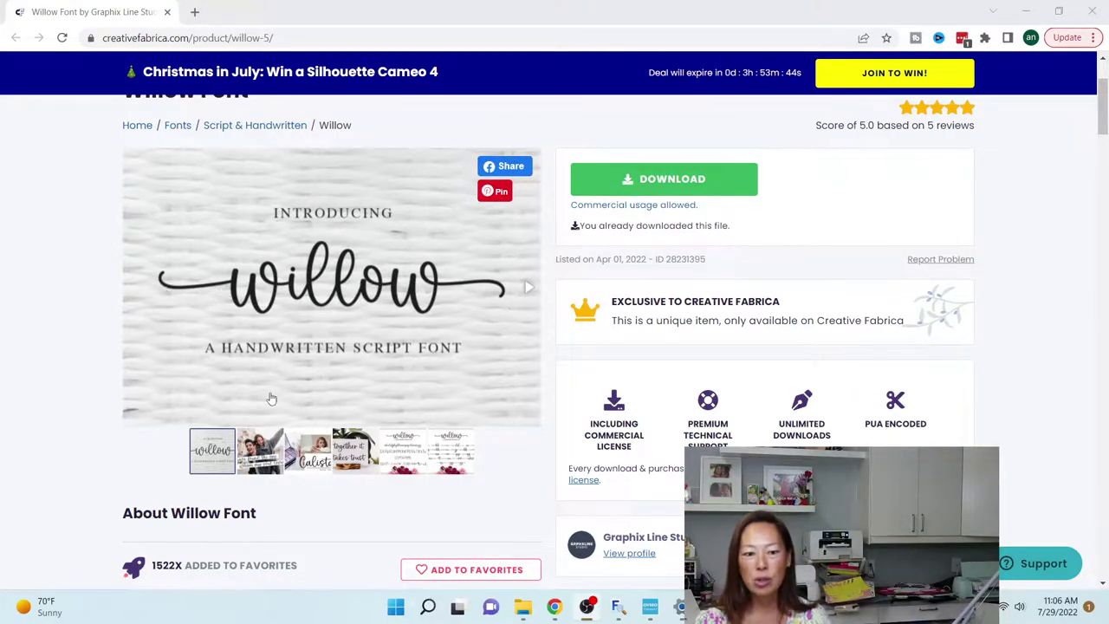
left_click(403, 453)
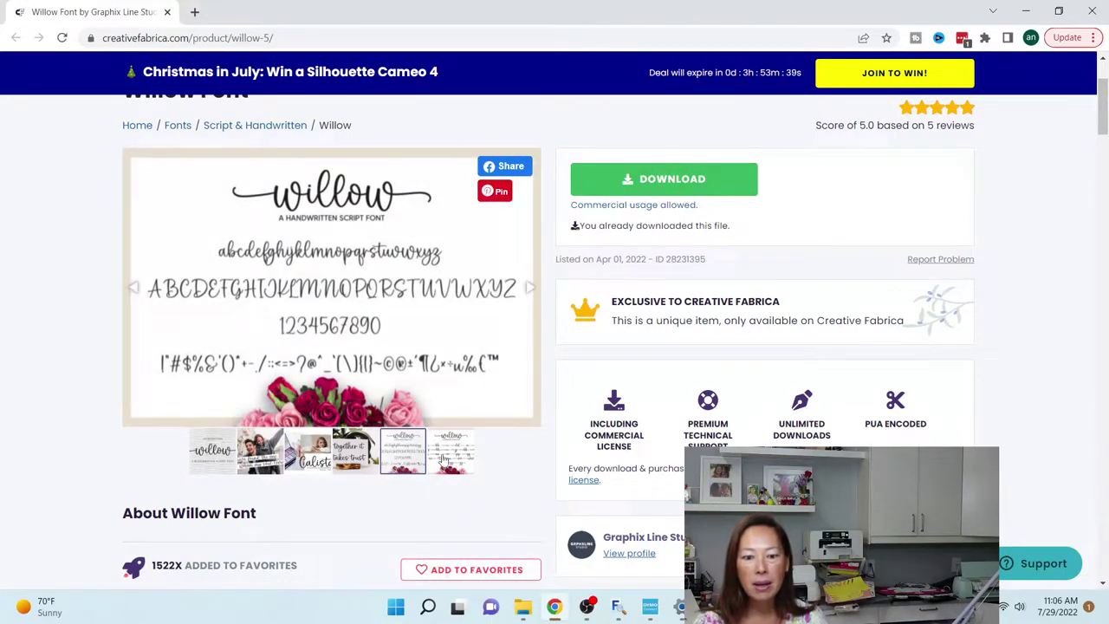
left_click(444, 461)
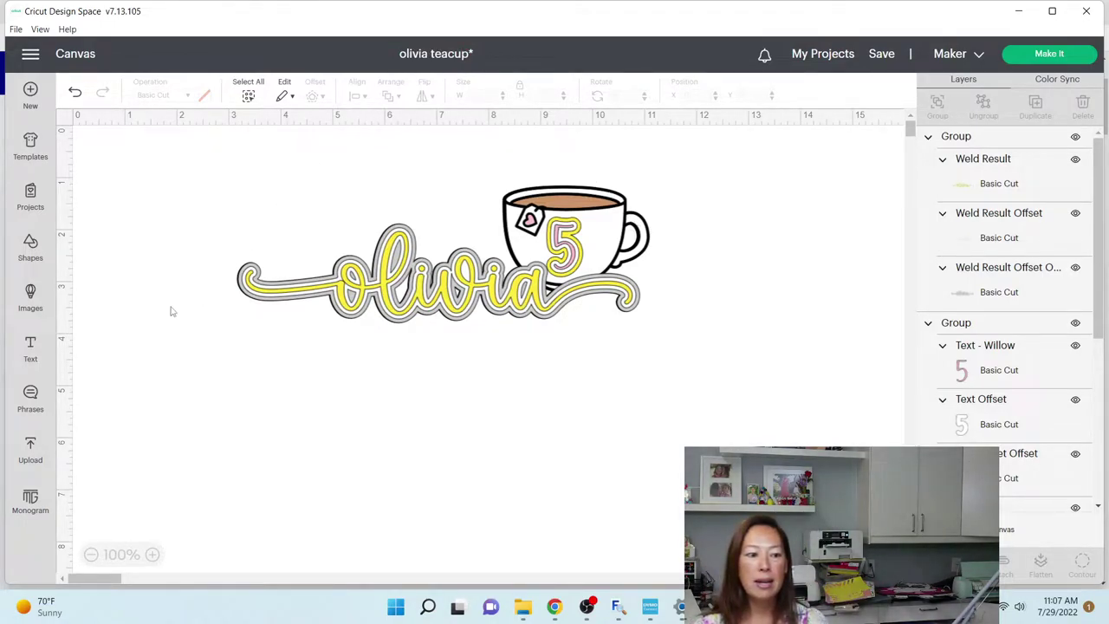
Add the text 'olivia' in the Willow font and place it below the teacup topper
left_click(30, 349)
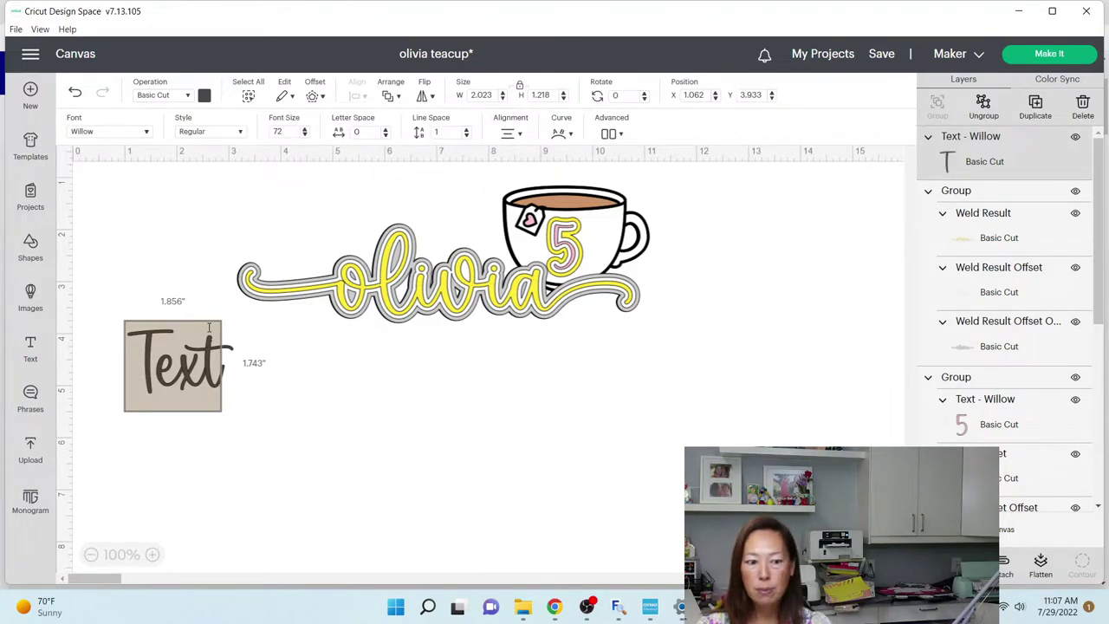
left_click(212, 381)
type("olivia")
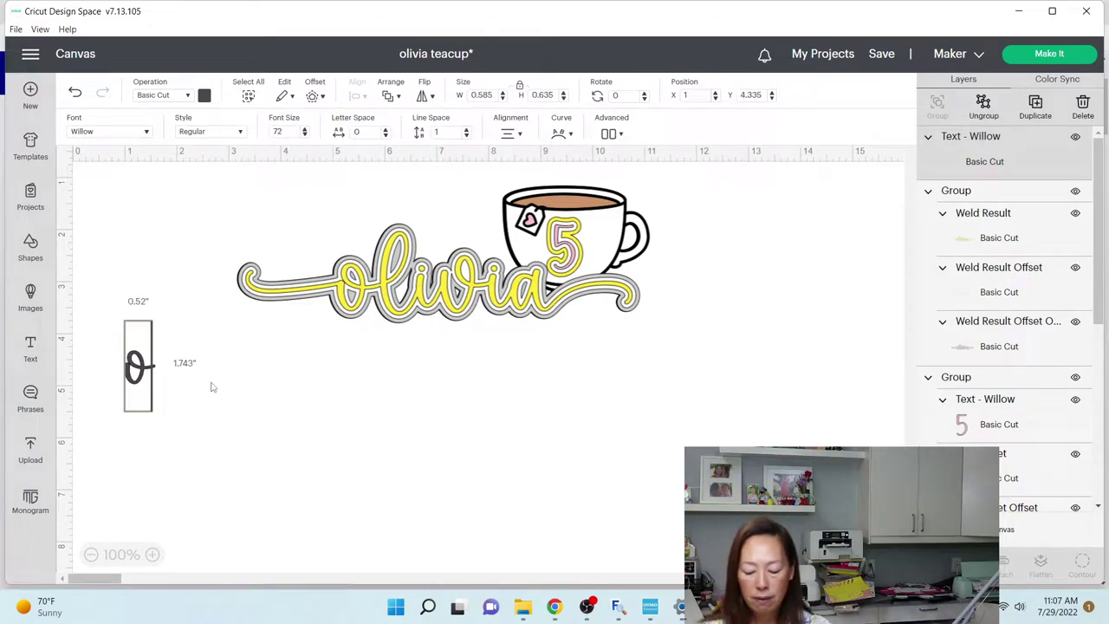
left_click(365, 489)
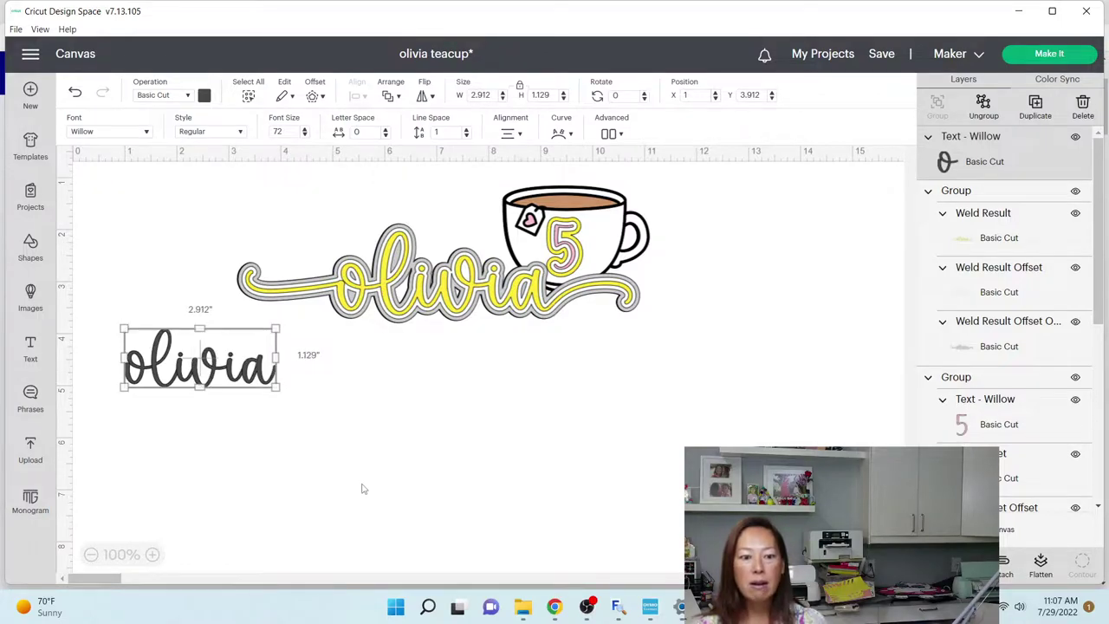
left_click_drag(262, 377, 524, 393)
left_click(599, 478)
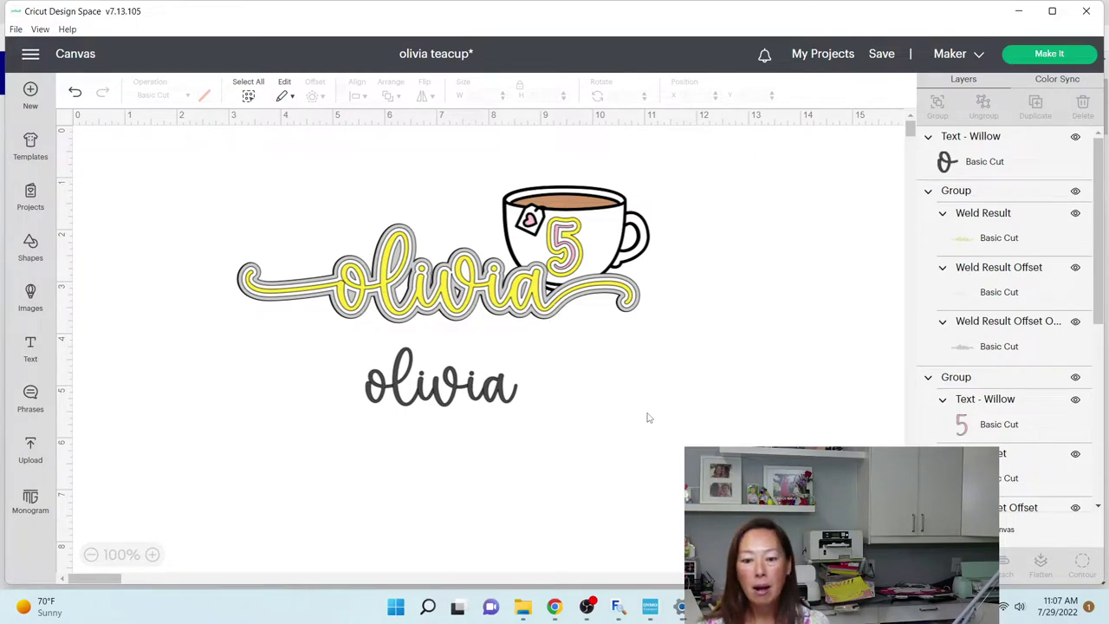
Browse the Willow font's alternate swash characters in MainType, then return to Cricut
left_click(619, 610)
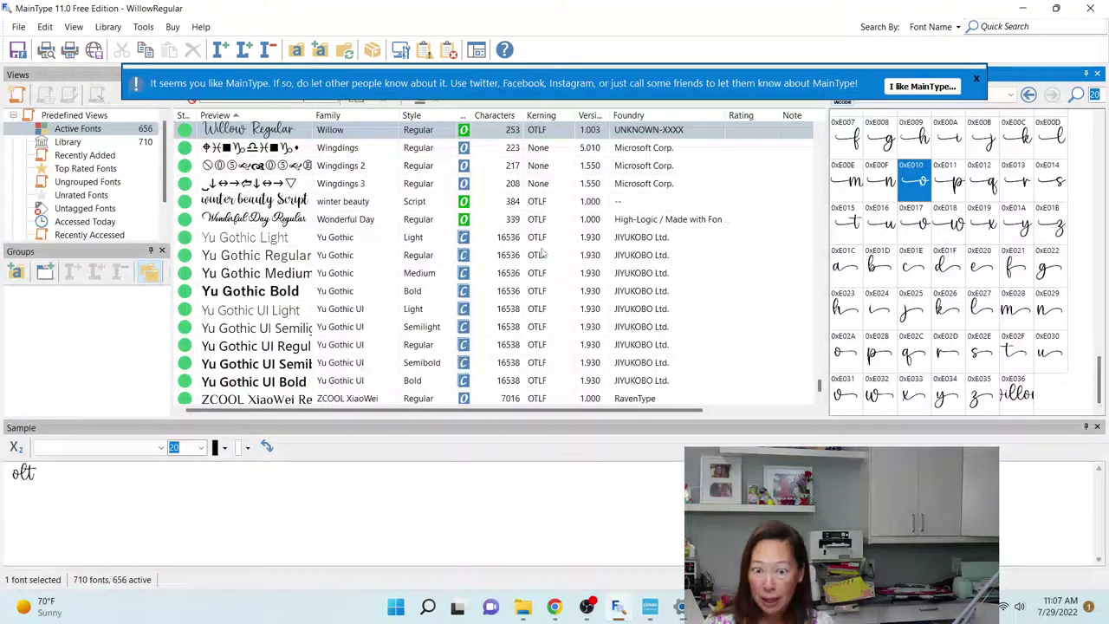
left_click(977, 80)
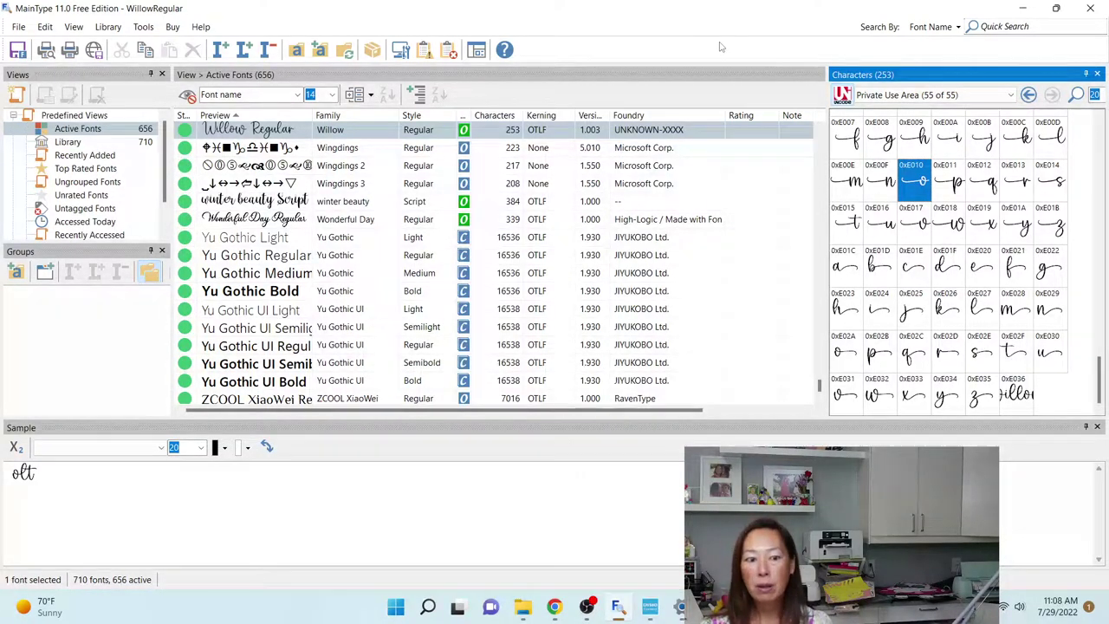
scroll(297, 268, "up", 1)
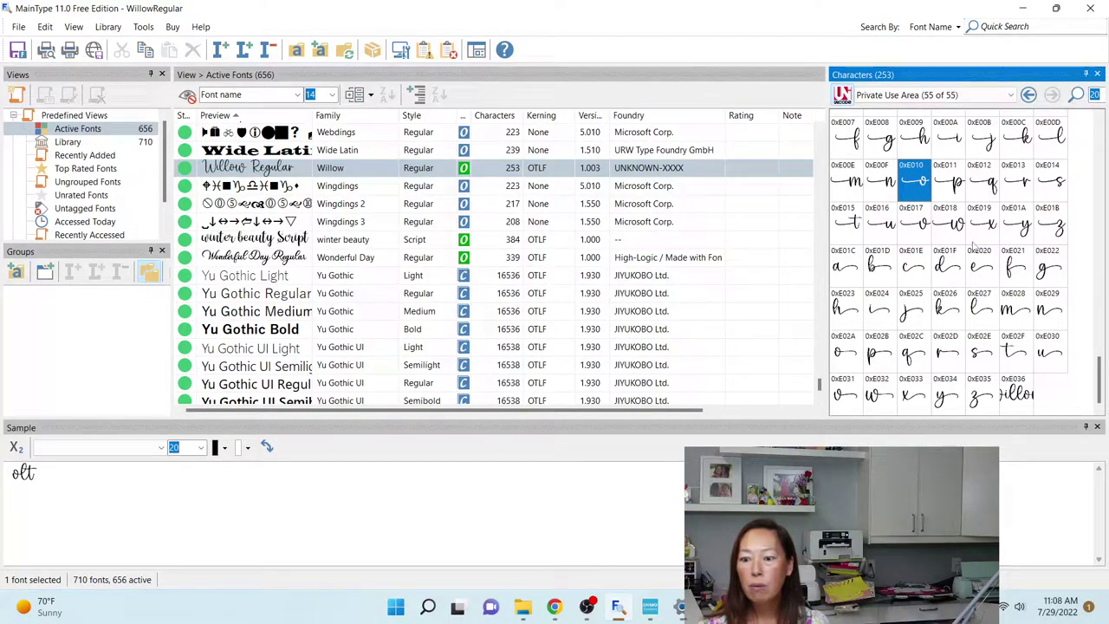
scroll(968, 364, "up", 3)
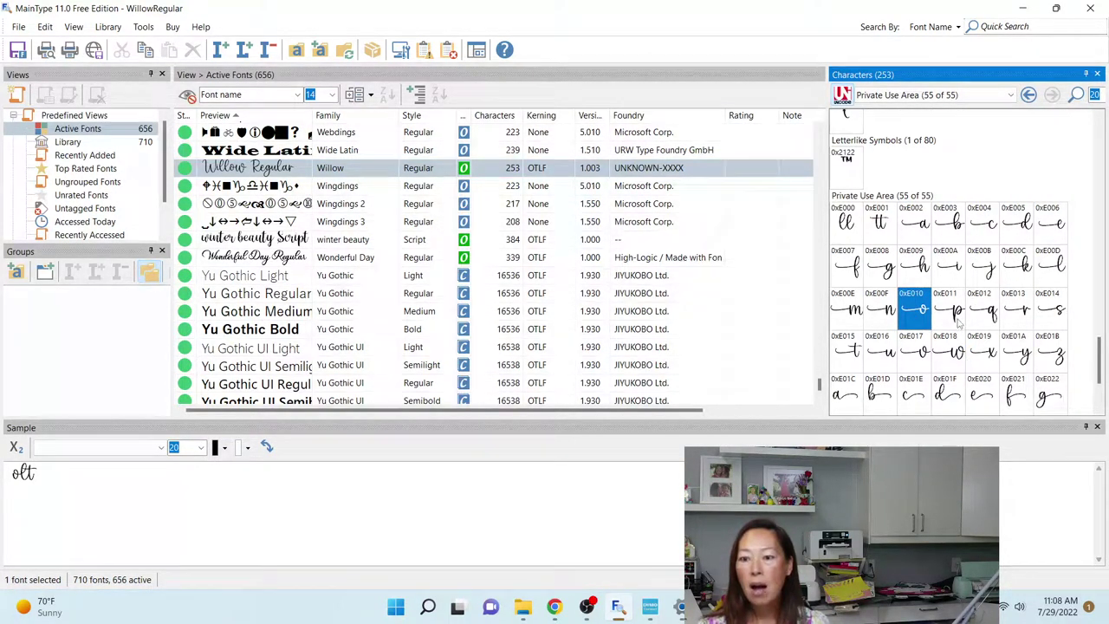
scroll(936, 260, "down", 3)
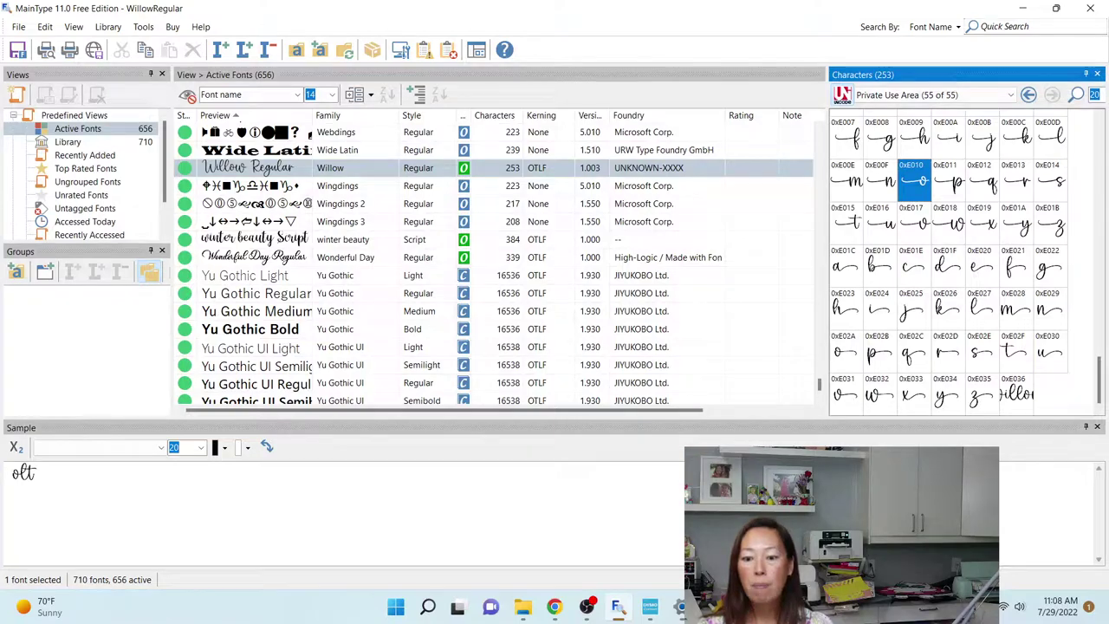
left_click(681, 606)
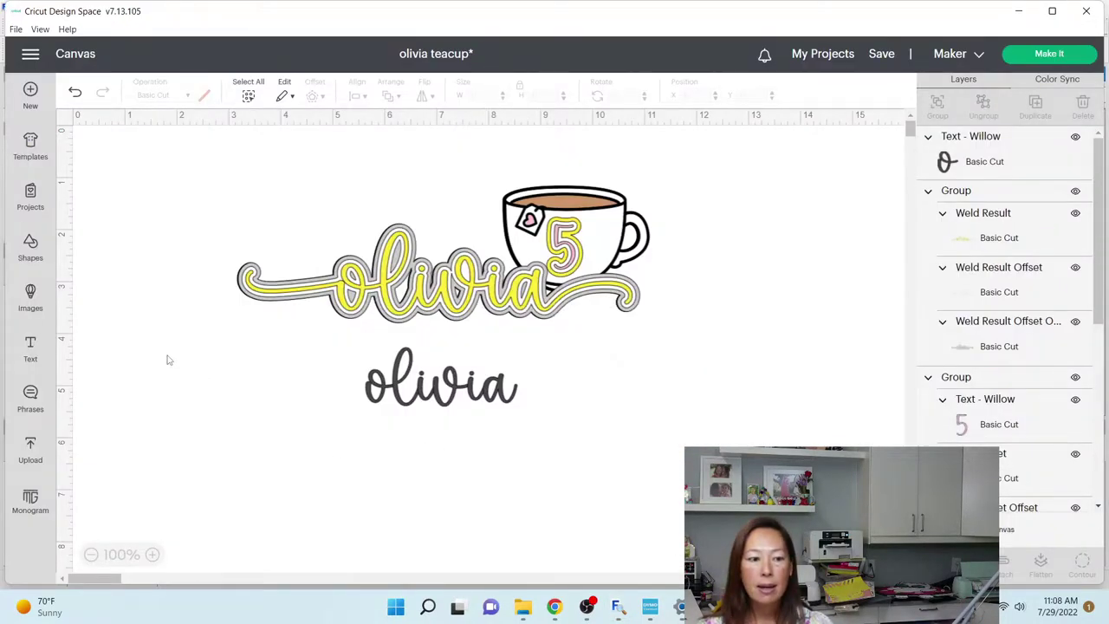
Add a new Willow text box containing the swash 'o' glyph
left_click(31, 347)
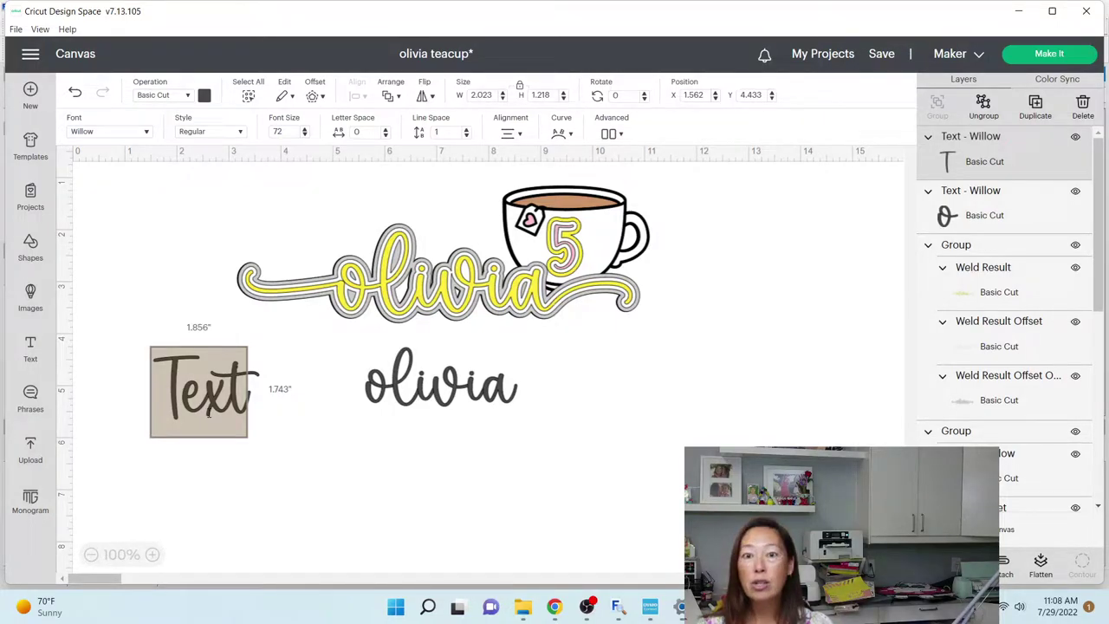
type("o")
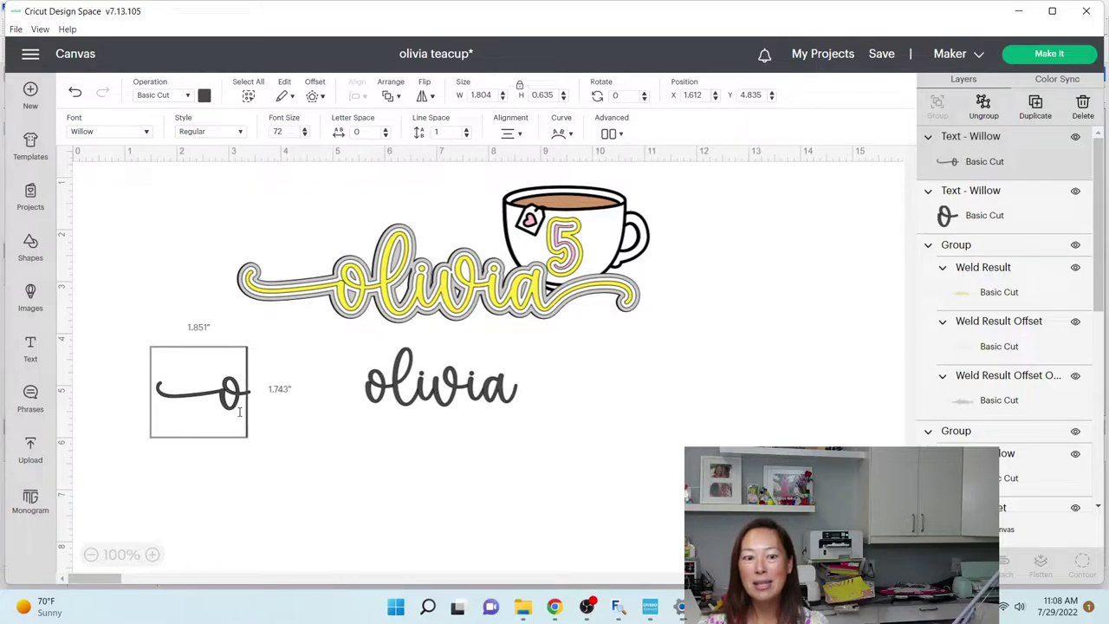
left_click(259, 436)
left_click(254, 463)
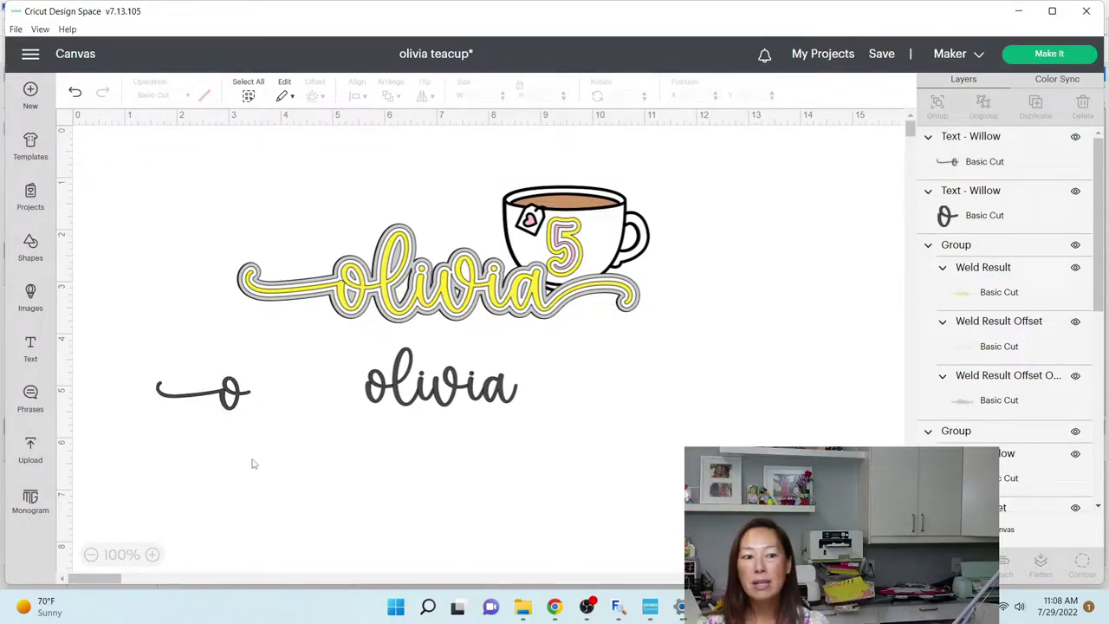
Ungroup the lower 'olivia', delete its plain 'o', and place the swash 'o' before 'livia'
left_click(373, 395)
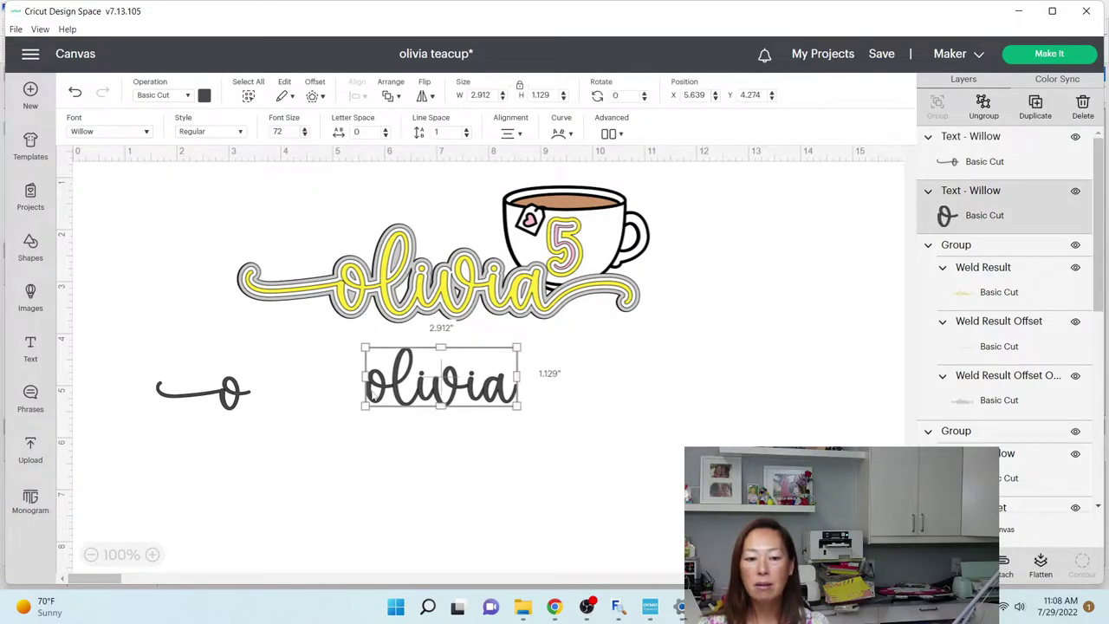
left_click(983, 109)
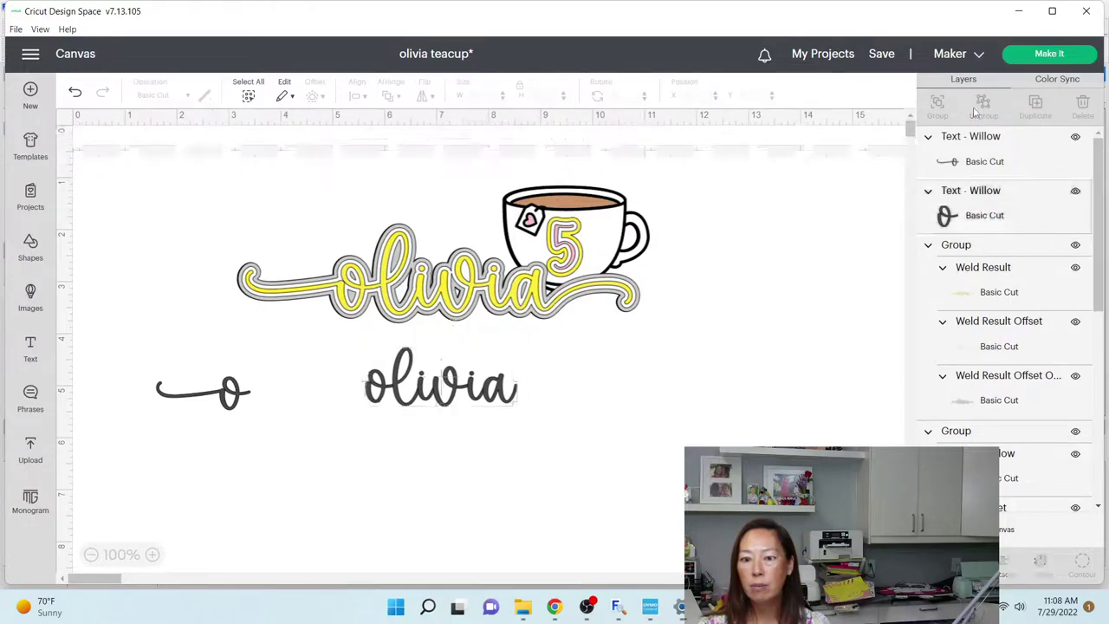
left_click(367, 392)
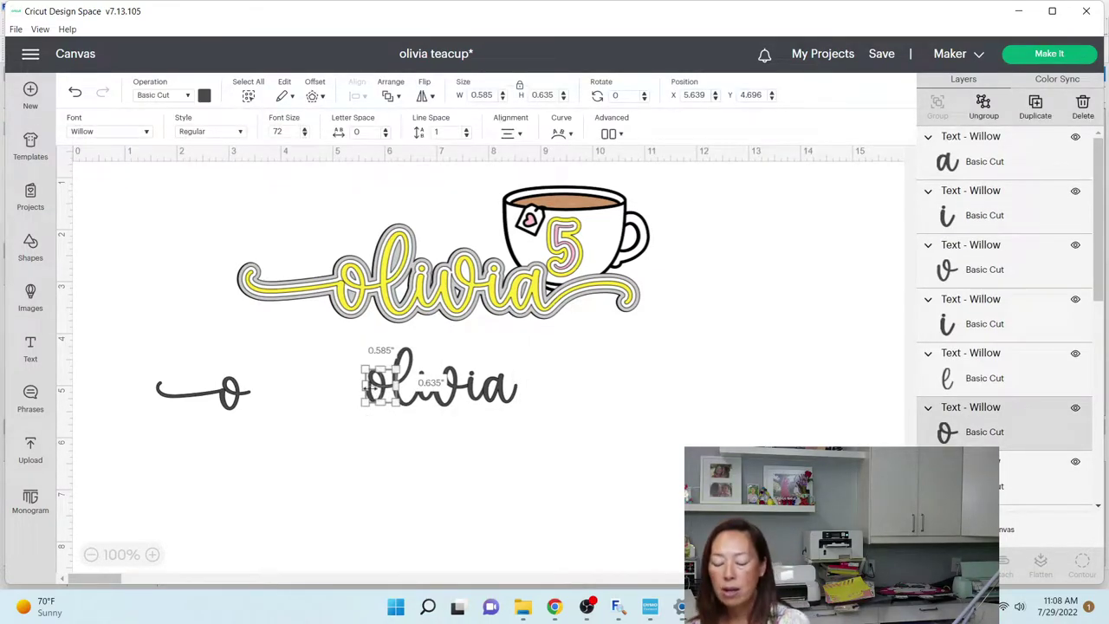
key("Delete")
left_click_drag(227, 397, 368, 393)
left_click(364, 435)
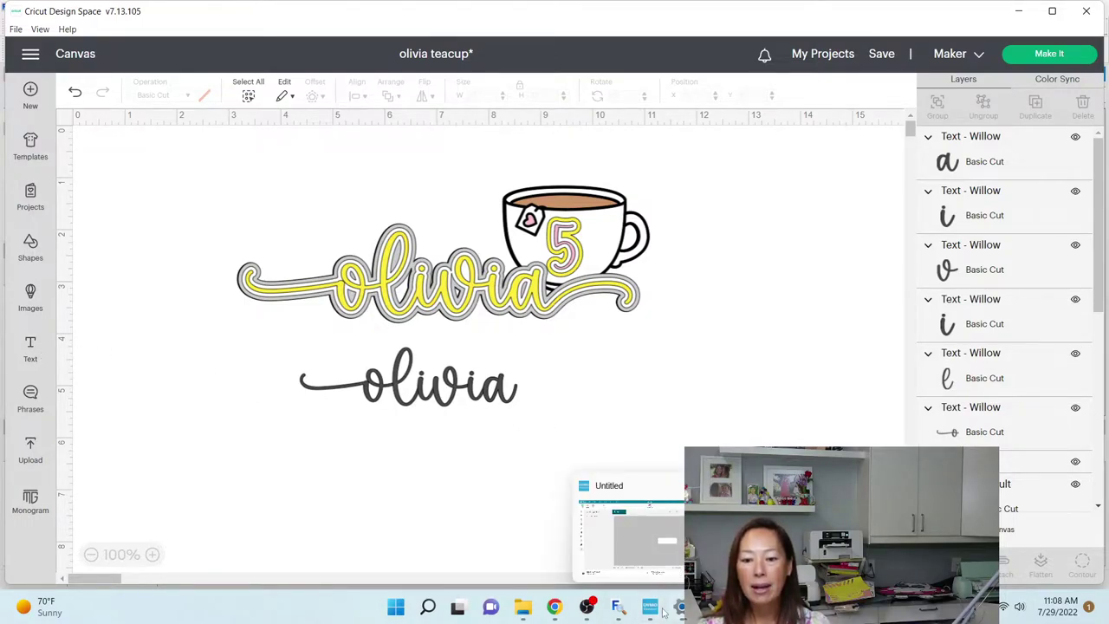
Copy the Willow swash 'a' glyph 0xE01C from MainType and add a new Cricut text box
left_click(618, 607)
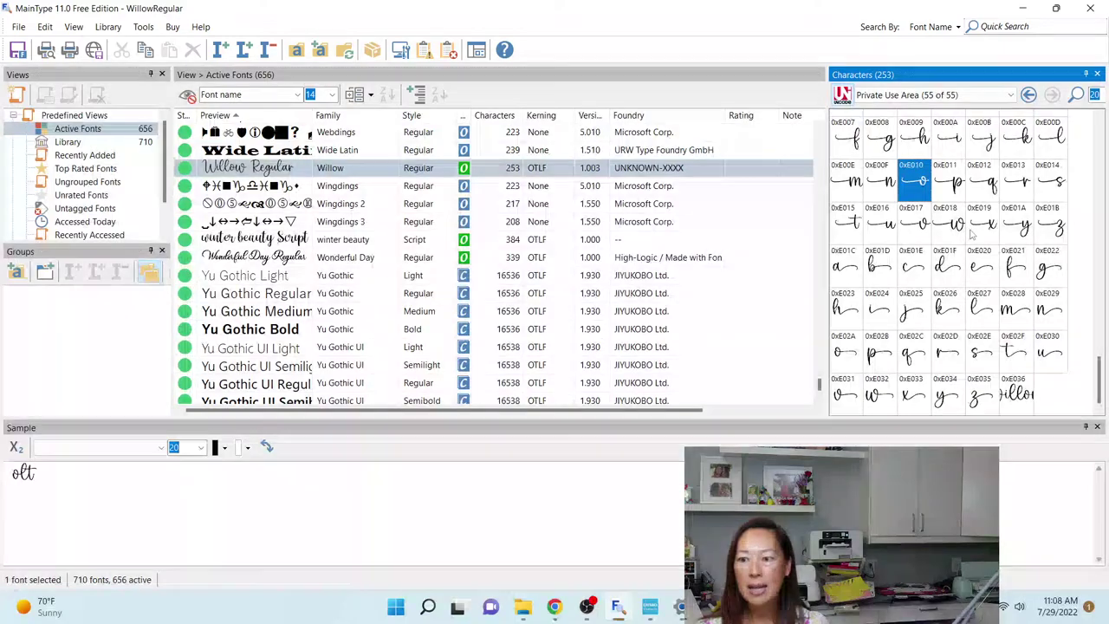
scroll(969, 232, "up", 3)
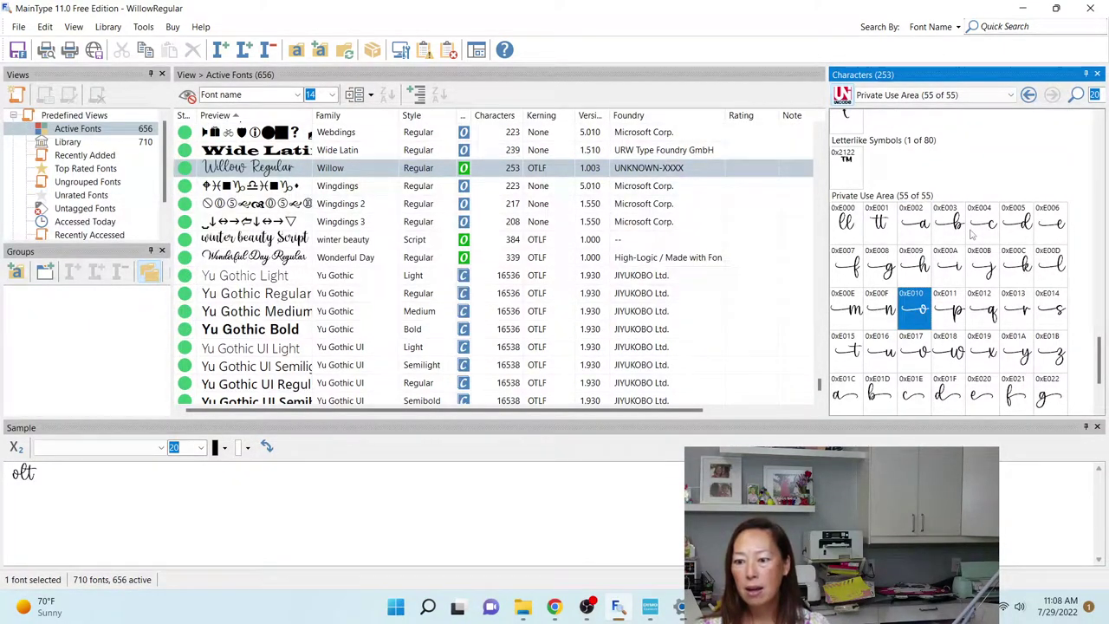
left_click(852, 407)
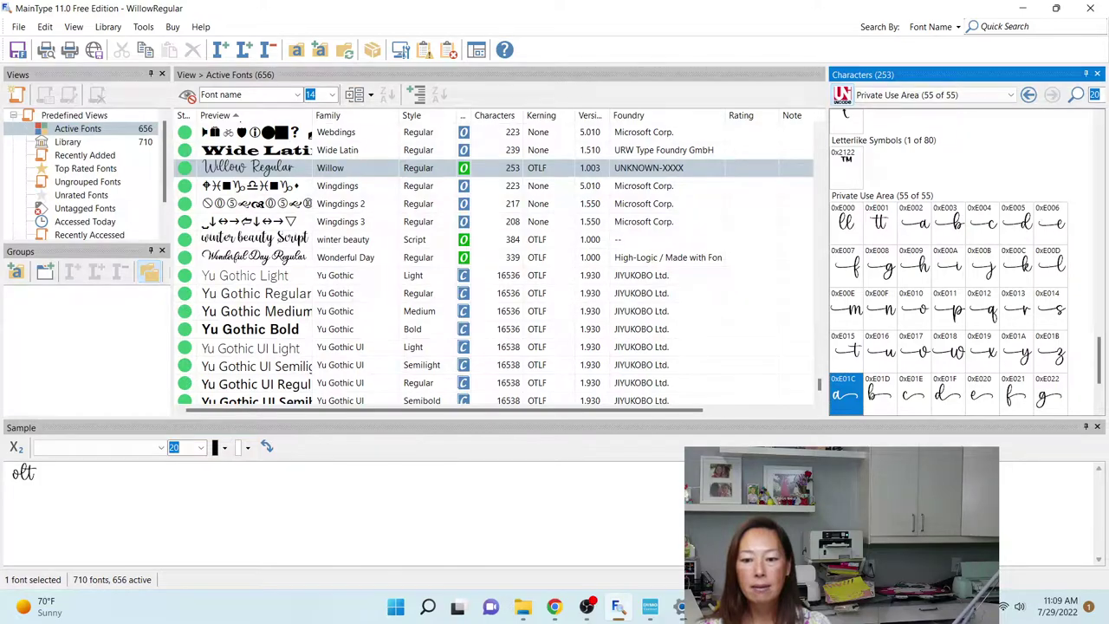
key("alt+Tab")
left_click(30, 346)
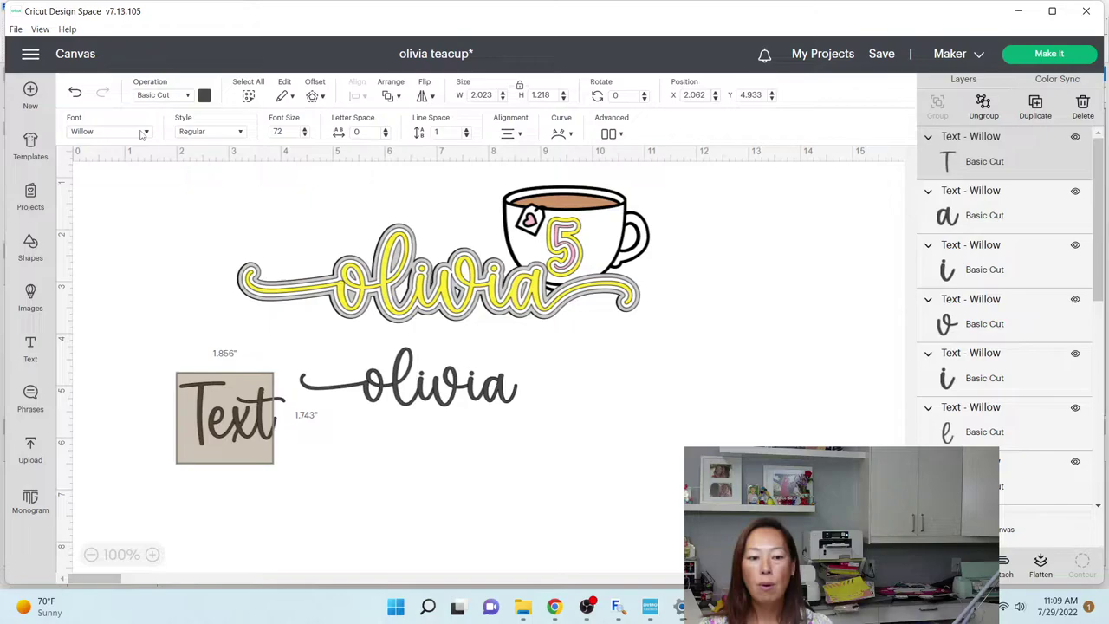
Replace the plain 'a' with the swash 'a' after 'olivi' and weld all letters together
type("a")
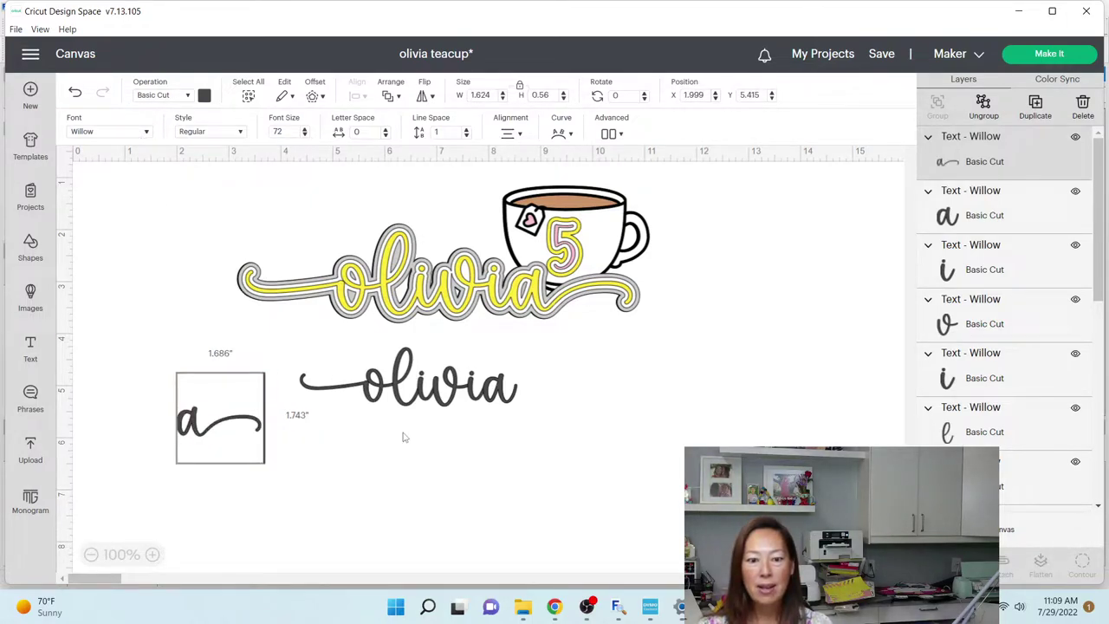
left_click(433, 433)
left_click(498, 395)
key("Delete")
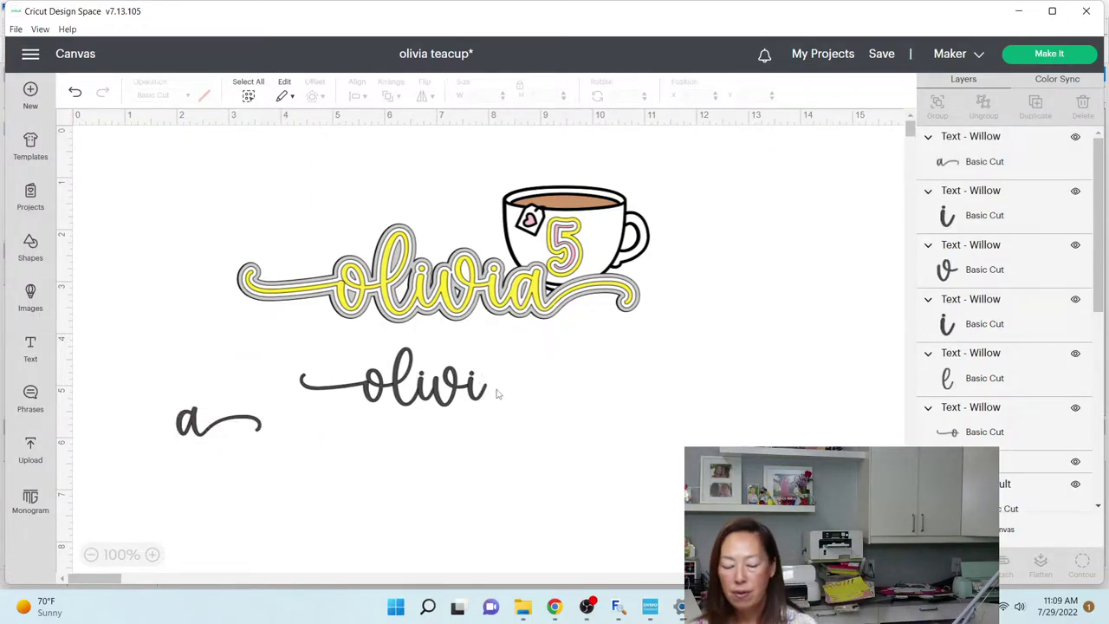
left_click(191, 425)
left_click_drag(190, 425, 500, 392)
left_click(524, 455)
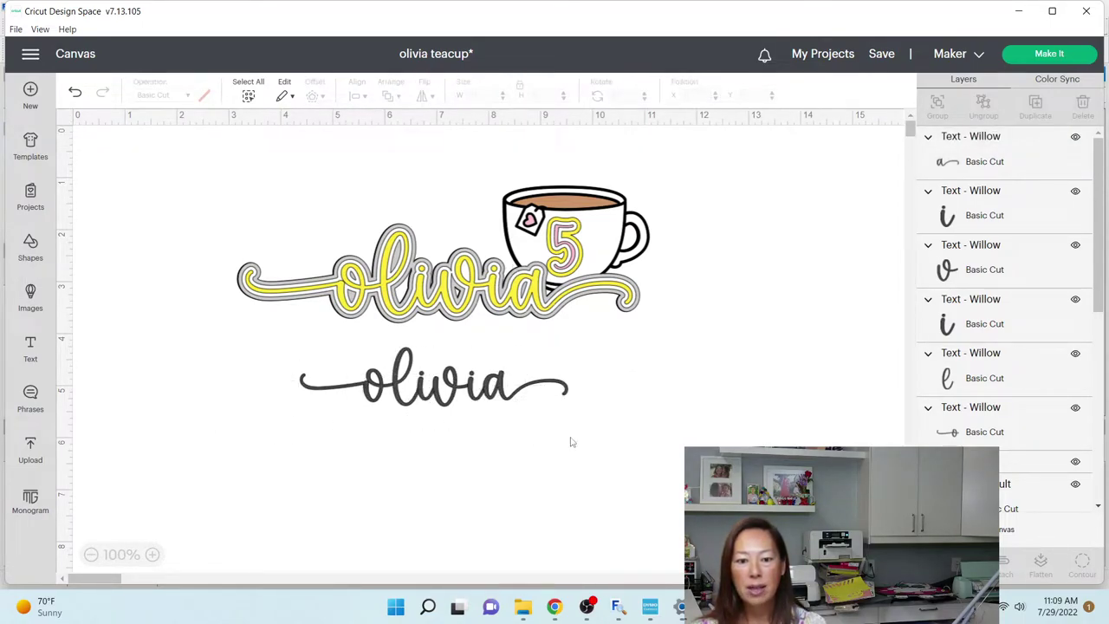
left_click_drag(742, 435, 269, 368)
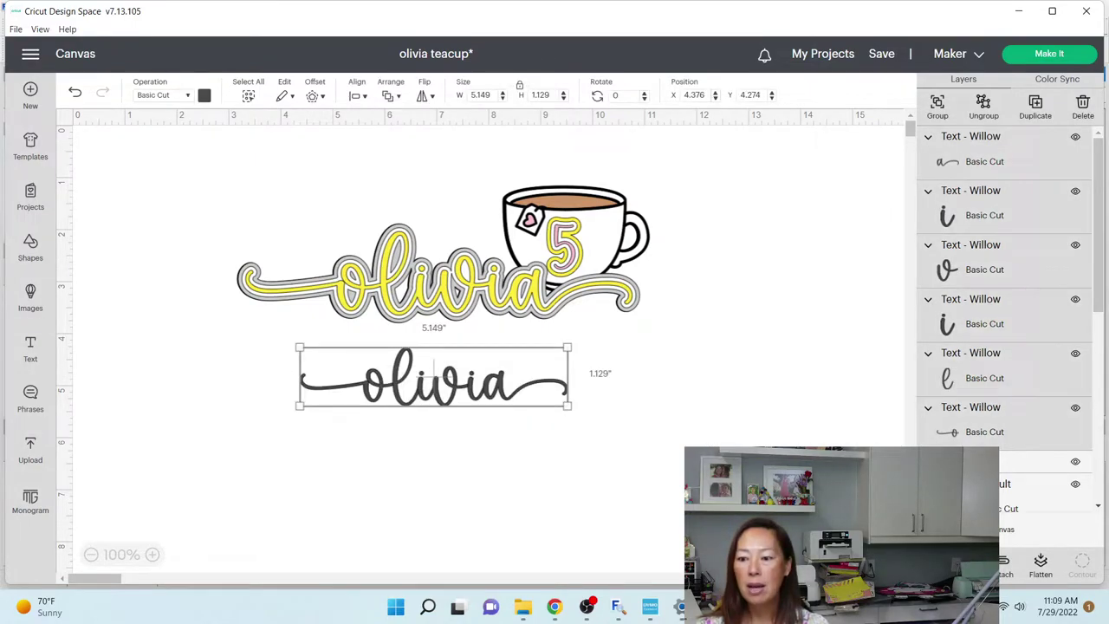
left_click(398, 437)
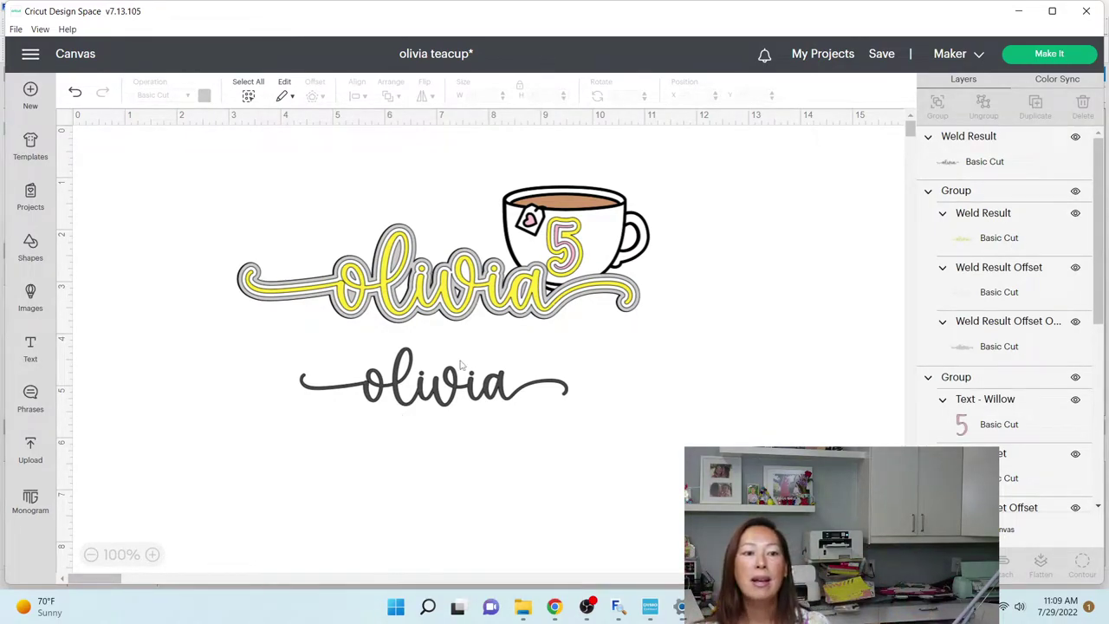
Offset the welded 'olivia' by 0.05 in to create a rounded outline layer
left_click(415, 399)
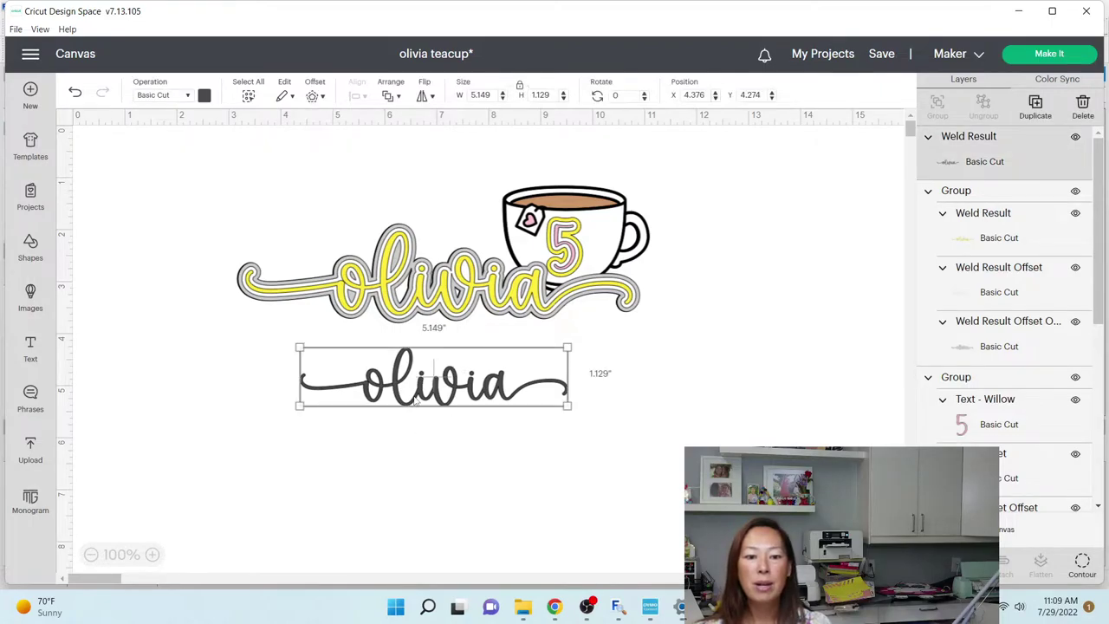
left_click(312, 97)
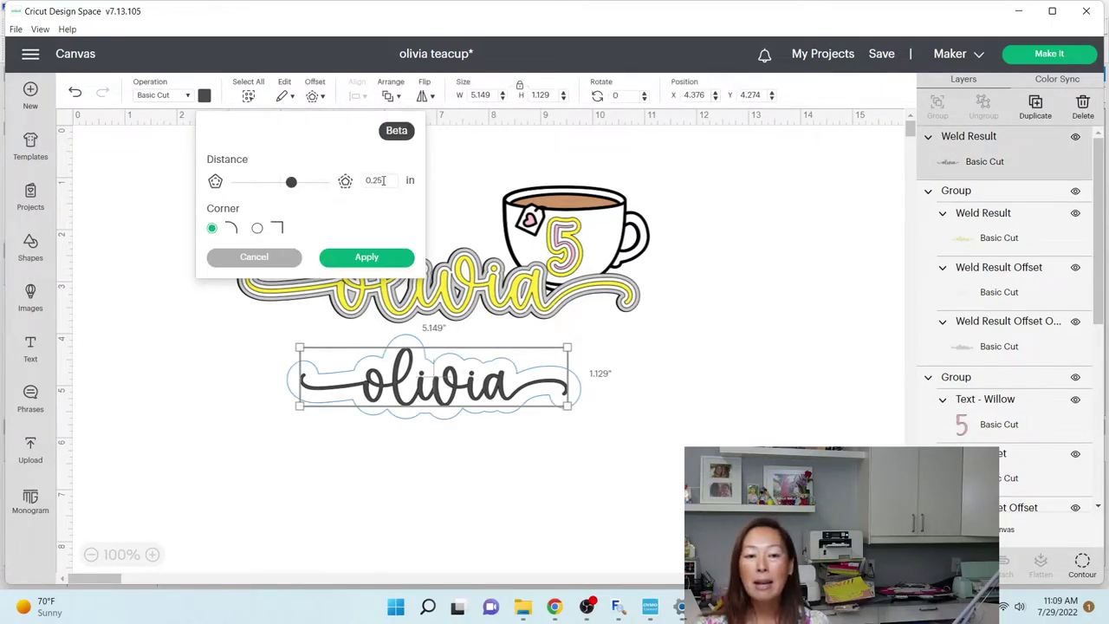
left_click_drag(384, 180, 355, 181)
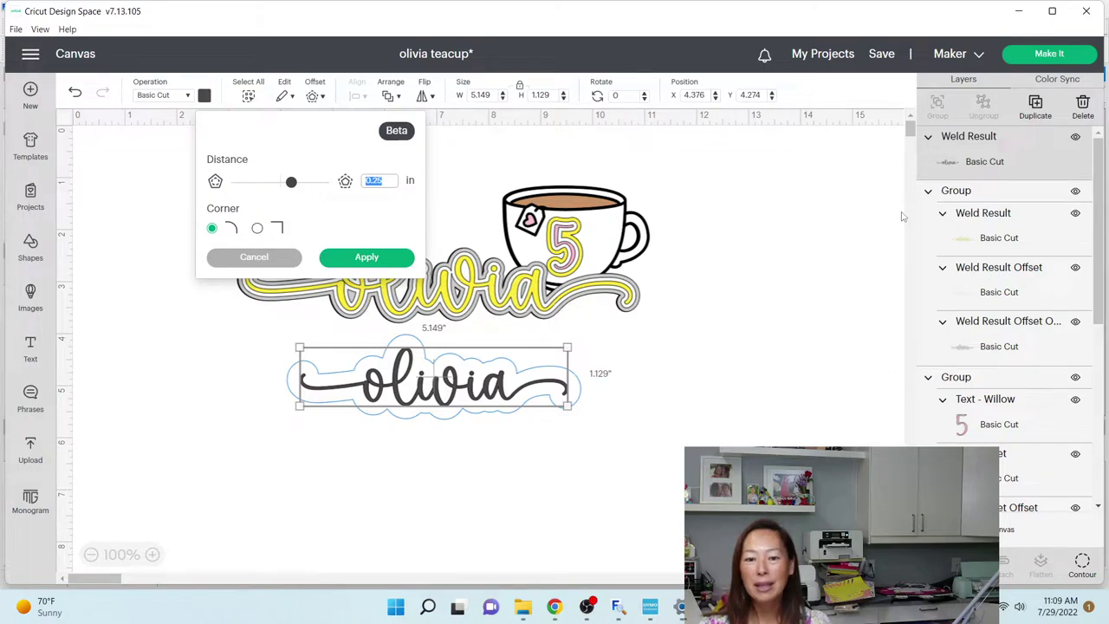
type(".05")
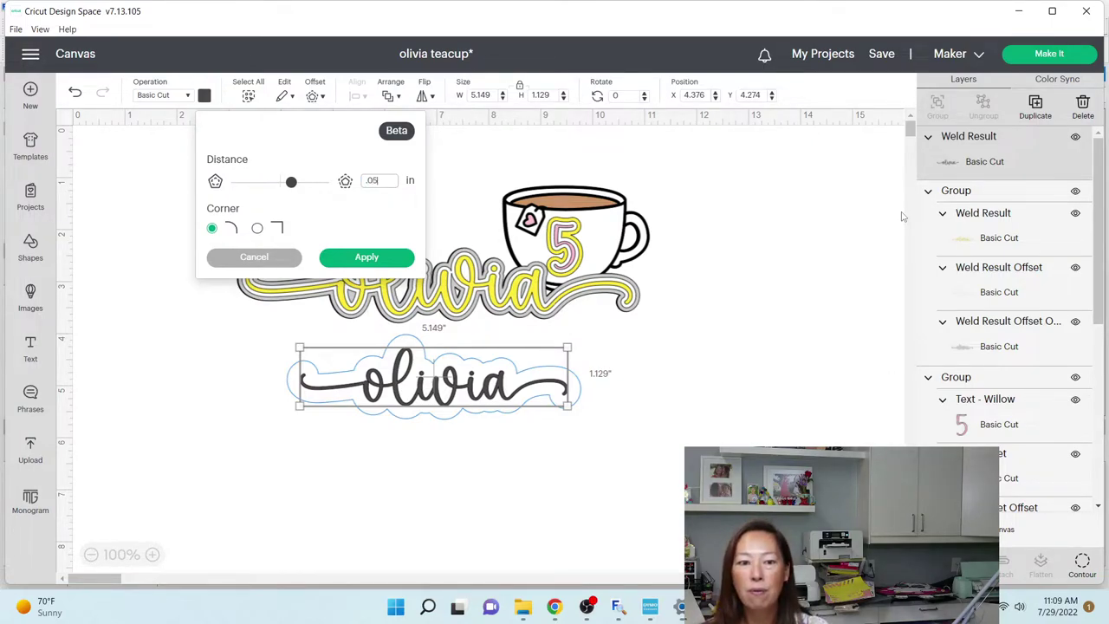
key("Return")
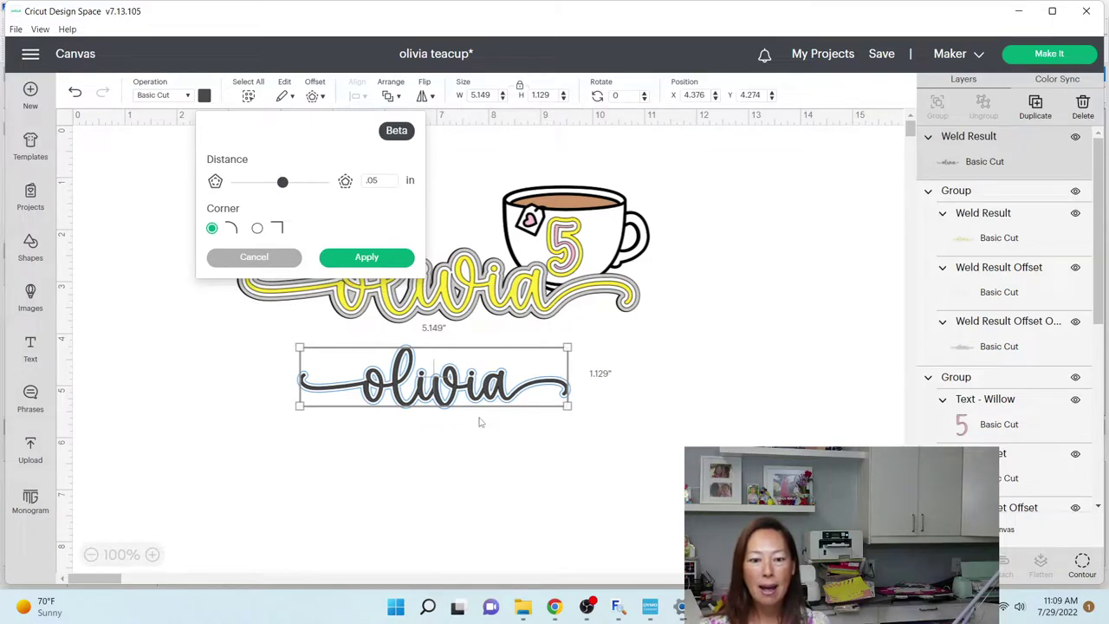
left_click(371, 257)
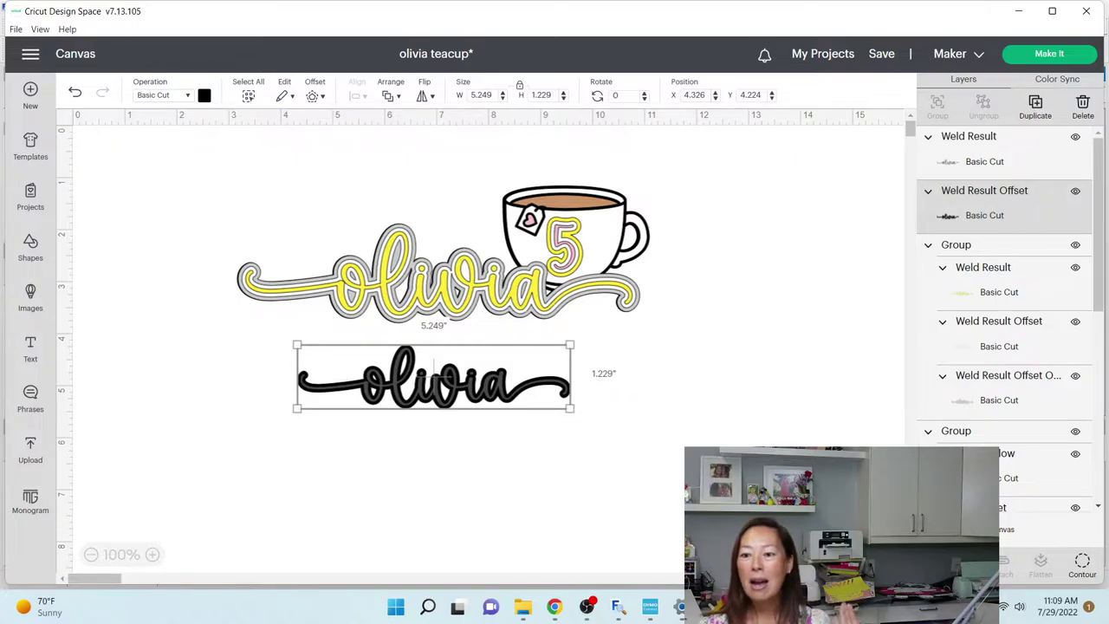
left_click(954, 165)
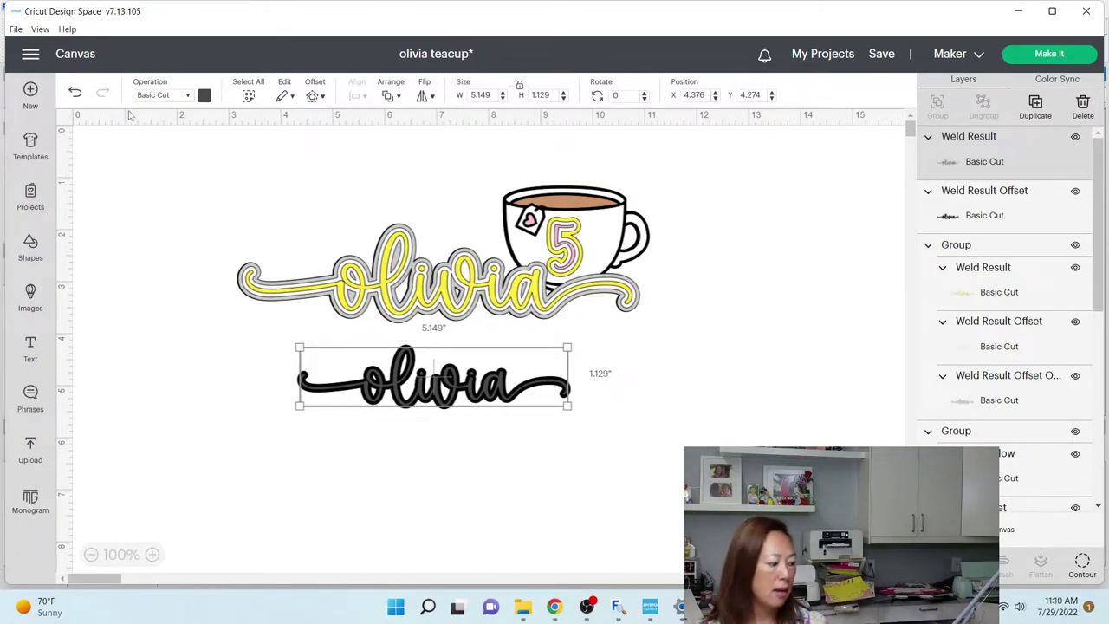
Colour the 'olivia' word yellow and its first outline white
left_click(203, 97)
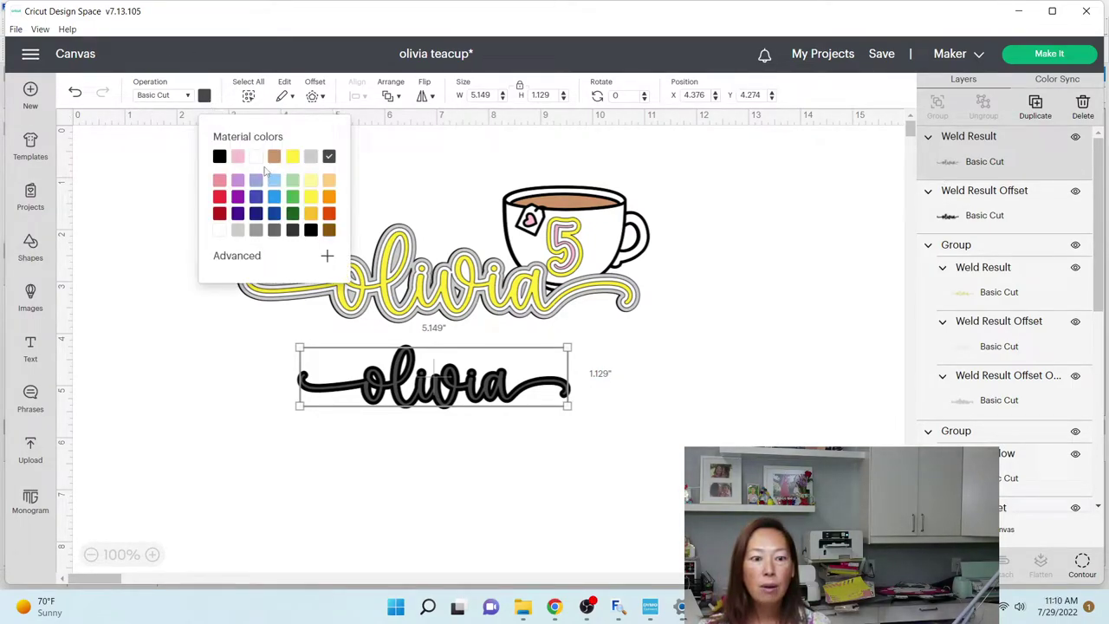
left_click(292, 156)
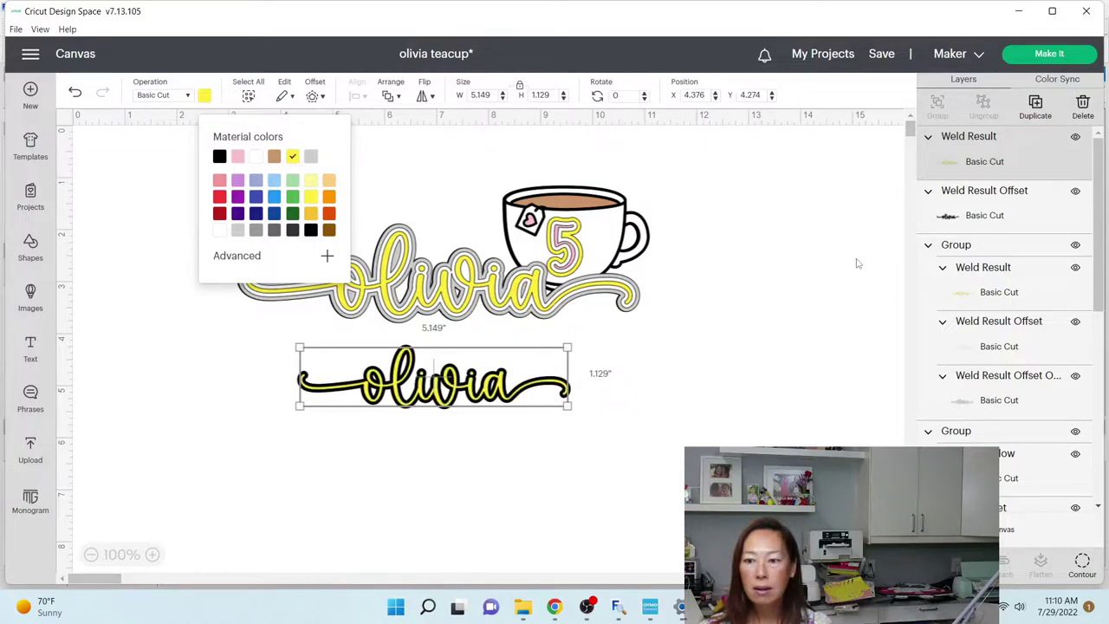
left_click(984, 225)
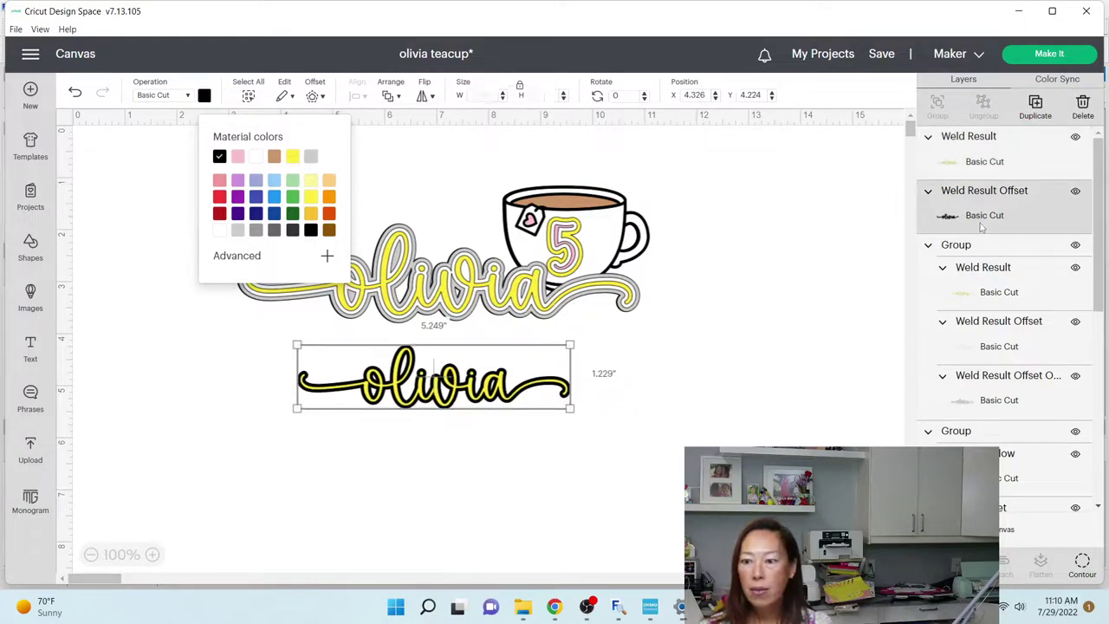
left_click(257, 157)
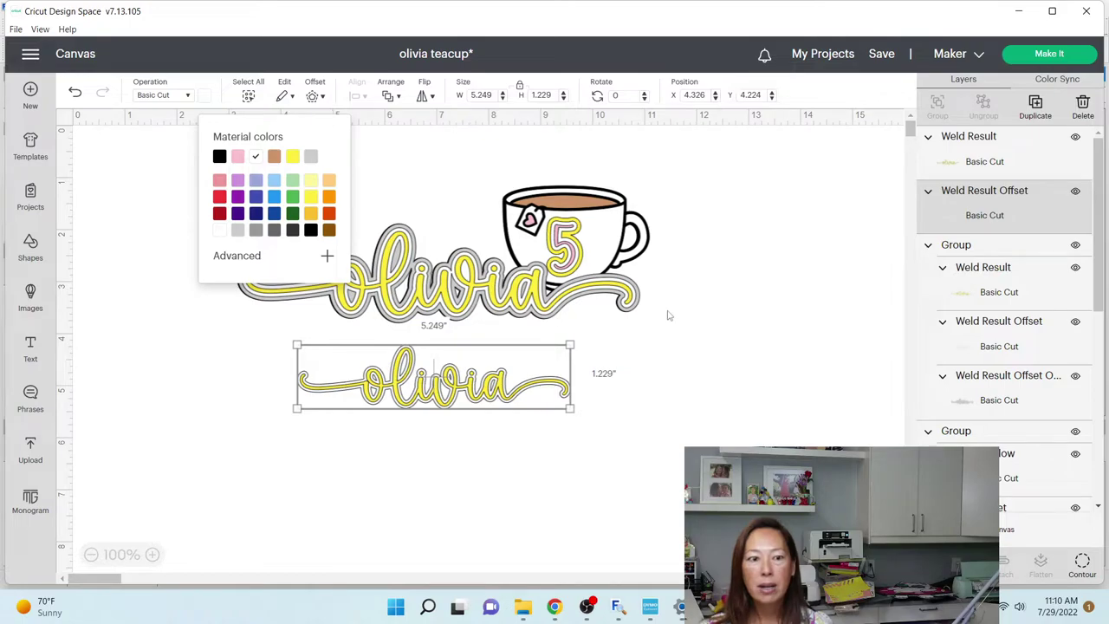
Add a second 0.05 in offset around the white outline and colour it light pink
left_click(313, 96)
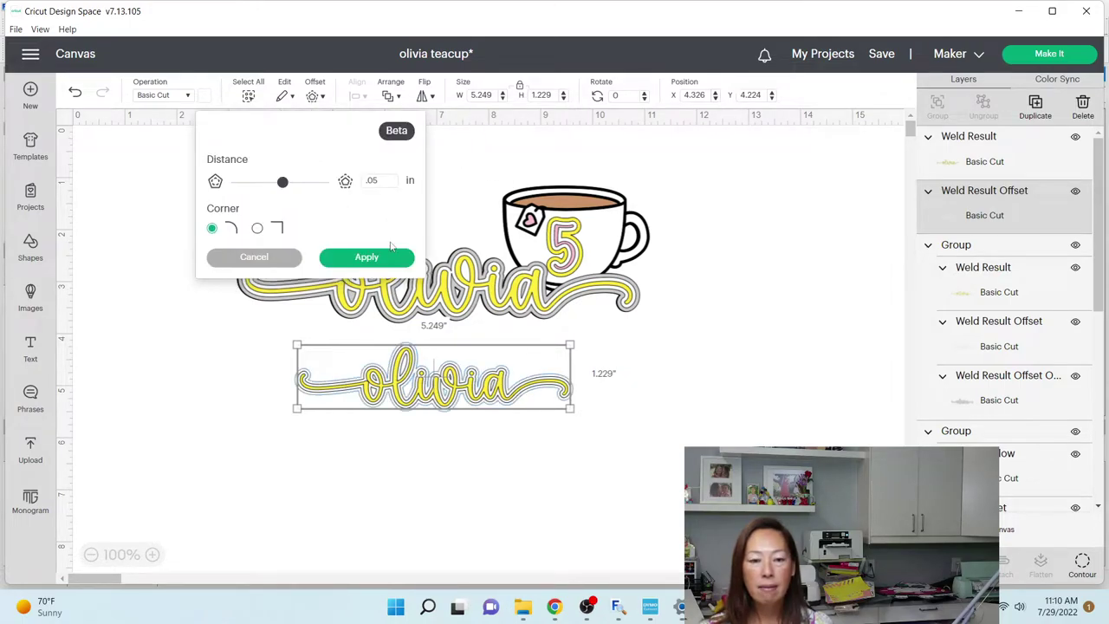
left_click(392, 258)
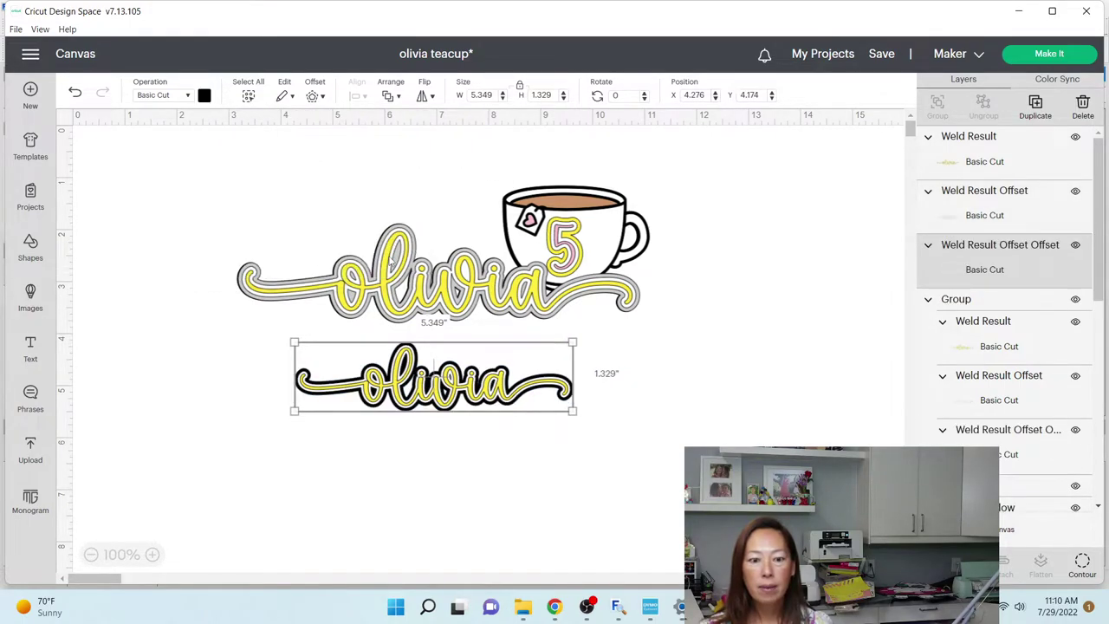
left_click(205, 96)
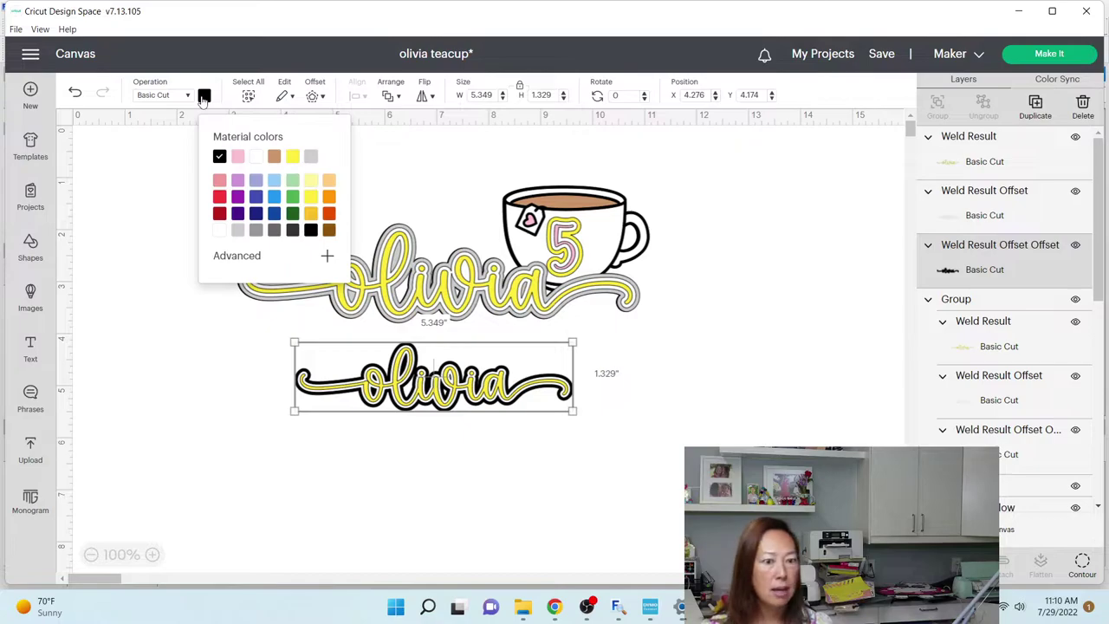
left_click(237, 156)
left_click(735, 403)
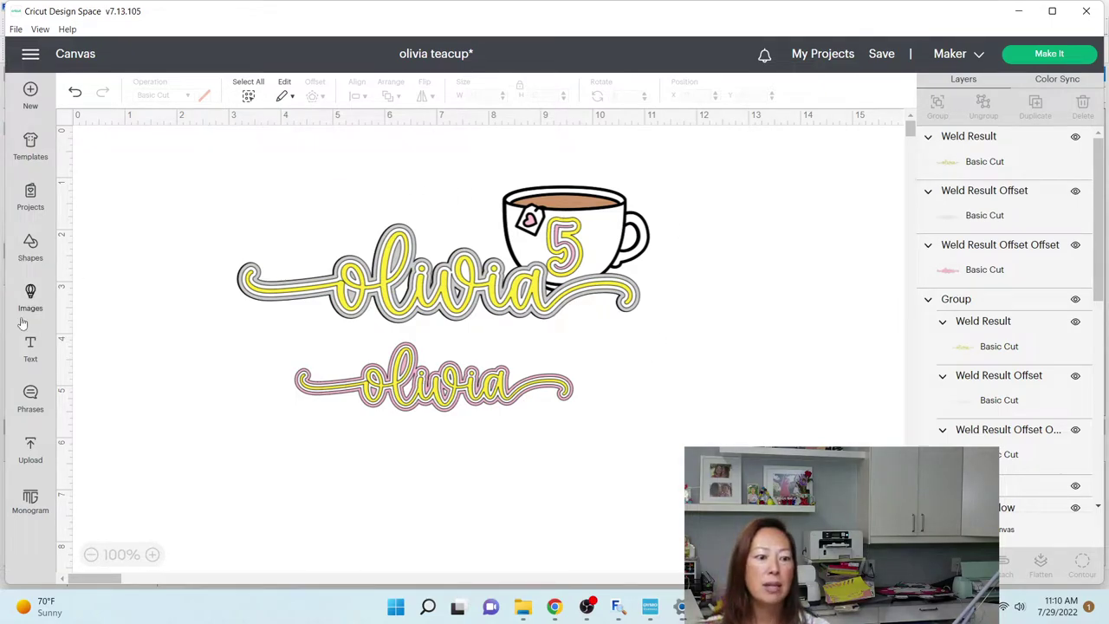
left_click(32, 293)
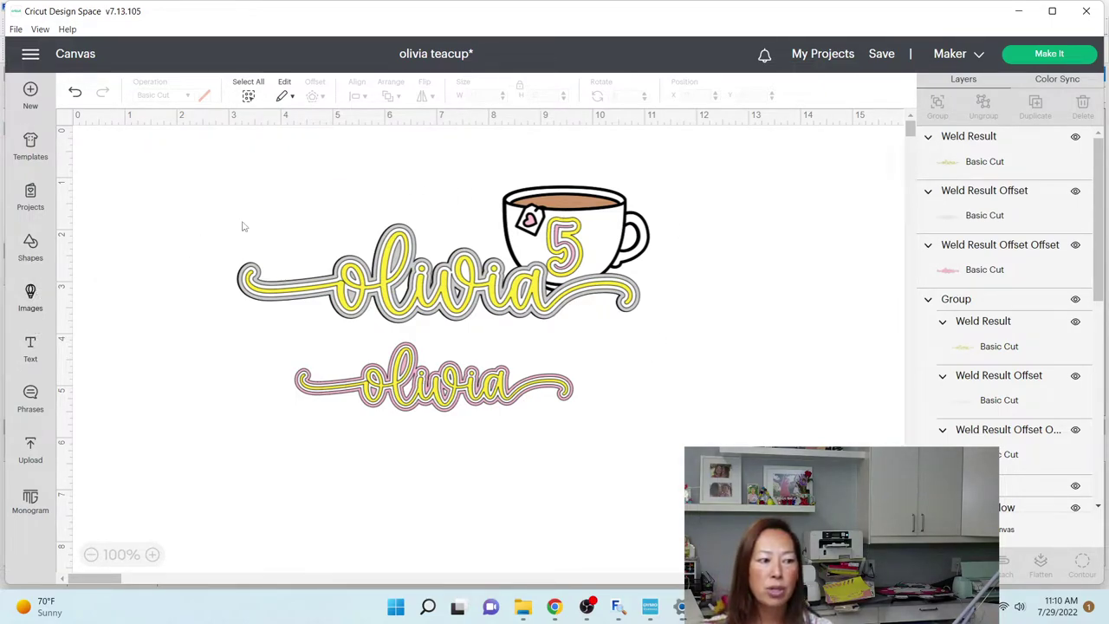
Search images for 'tea' and add the smiling teacup with heart tea bag to the canvas
left_click(515, 146)
type("teacup")
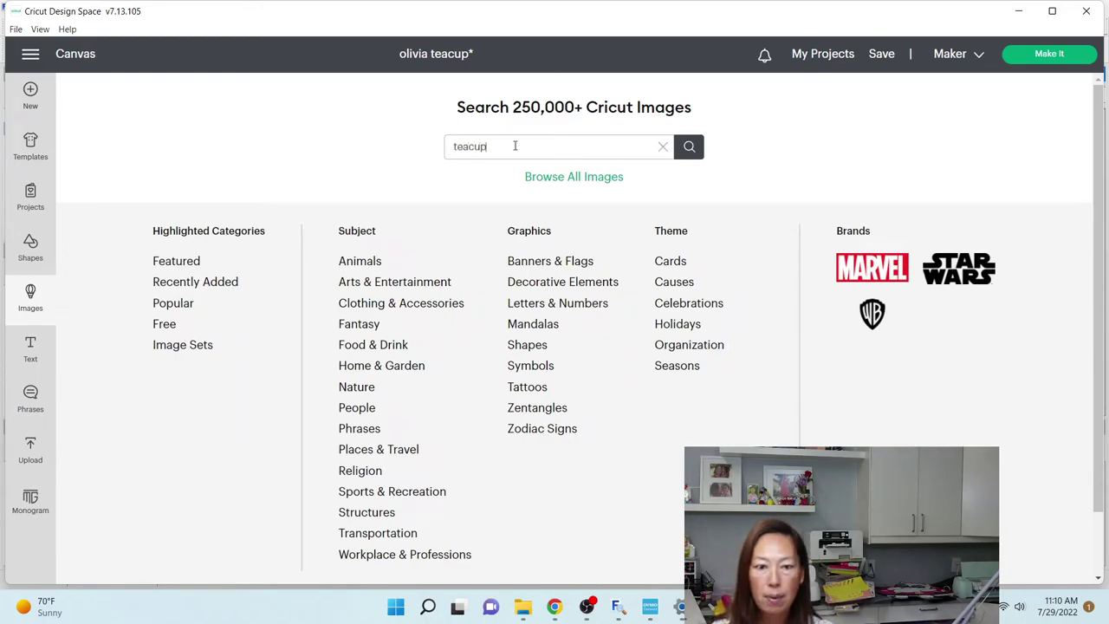
key("Return")
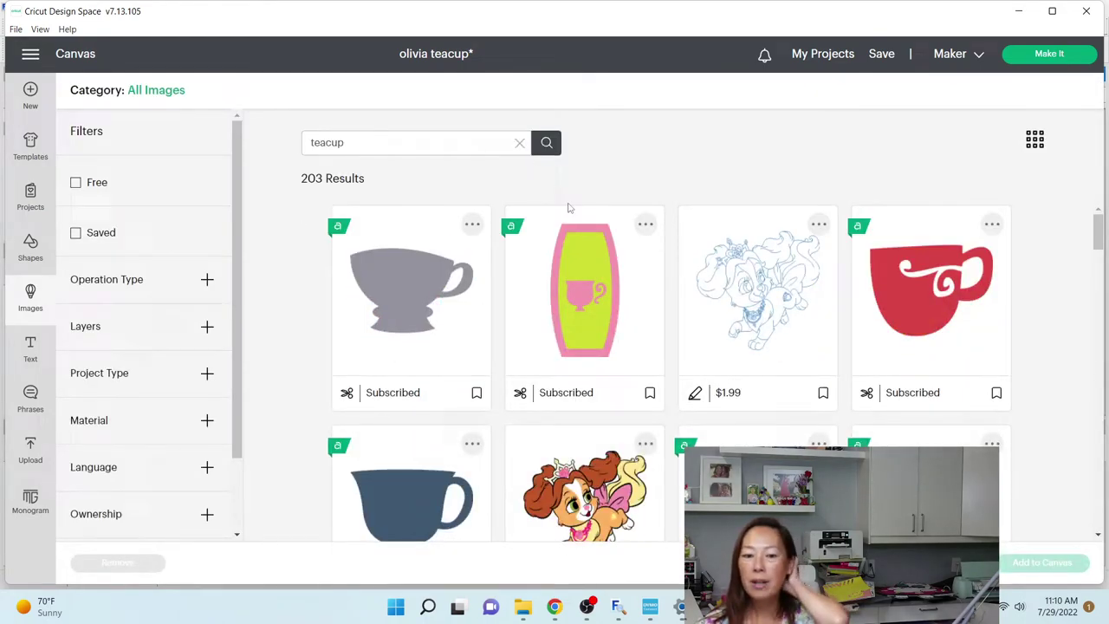
scroll(633, 308, "down", 2)
scroll(633, 307, "down", 5)
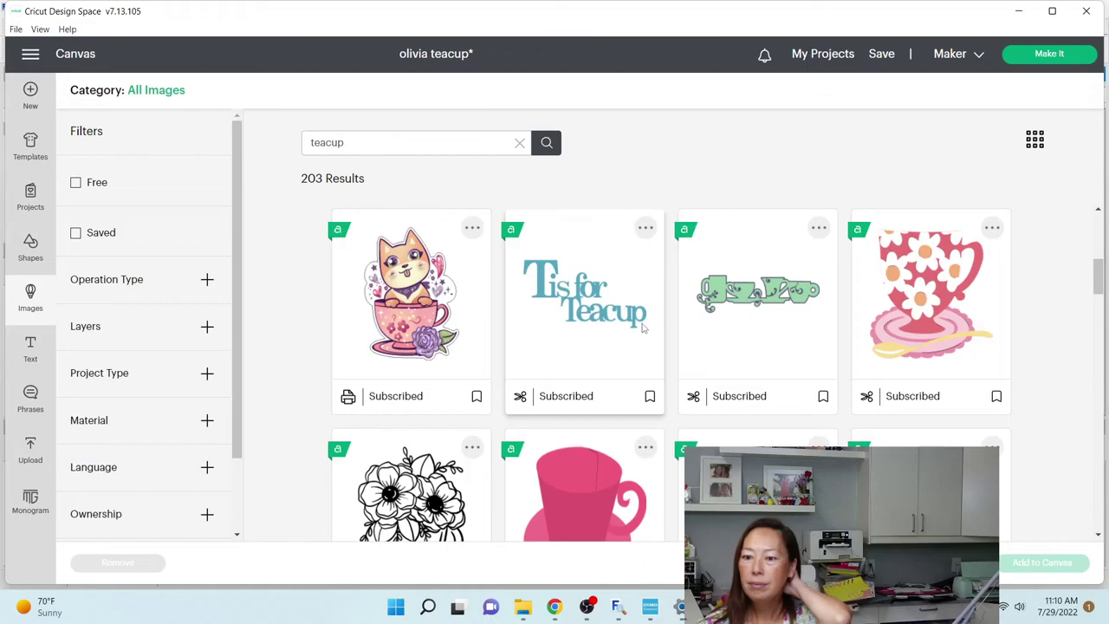
scroll(643, 328, "down", 4)
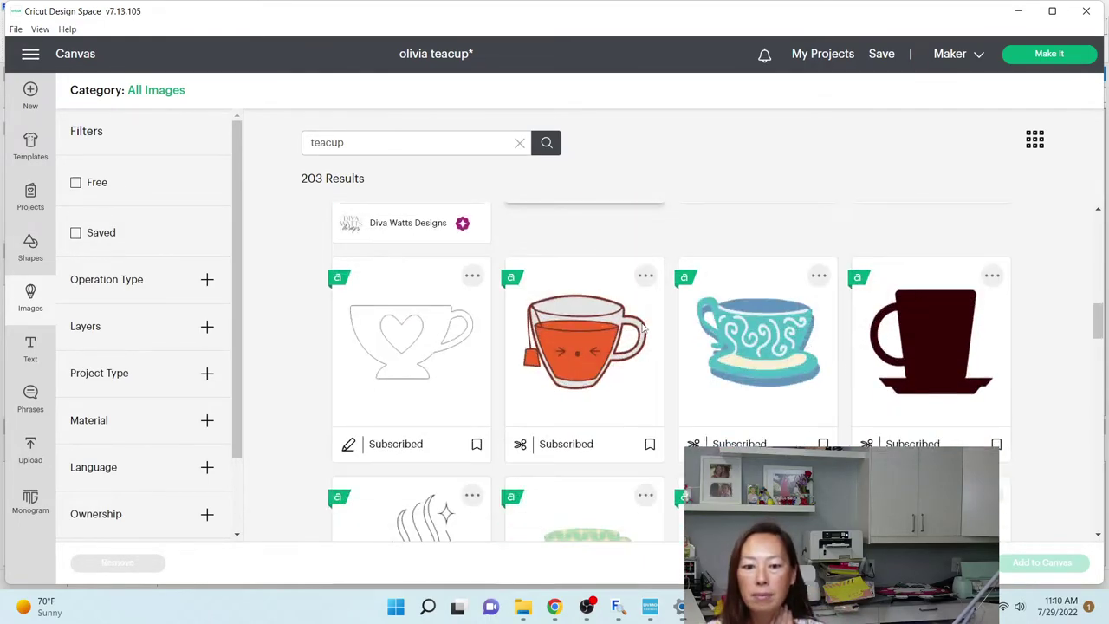
scroll(643, 327, "down", 7)
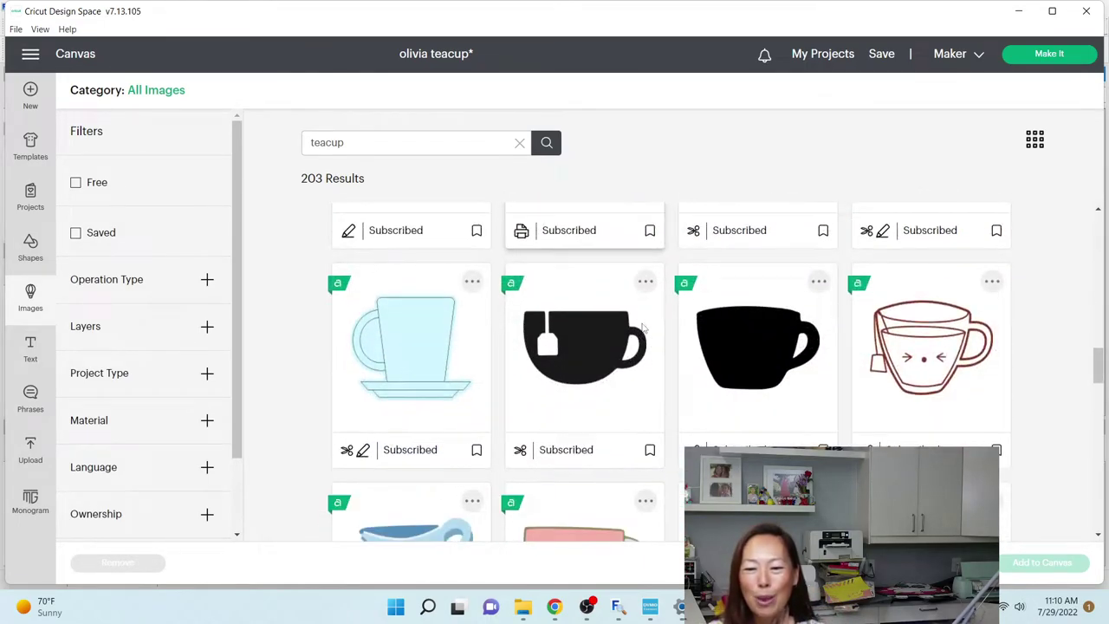
scroll(643, 328, "down", 3)
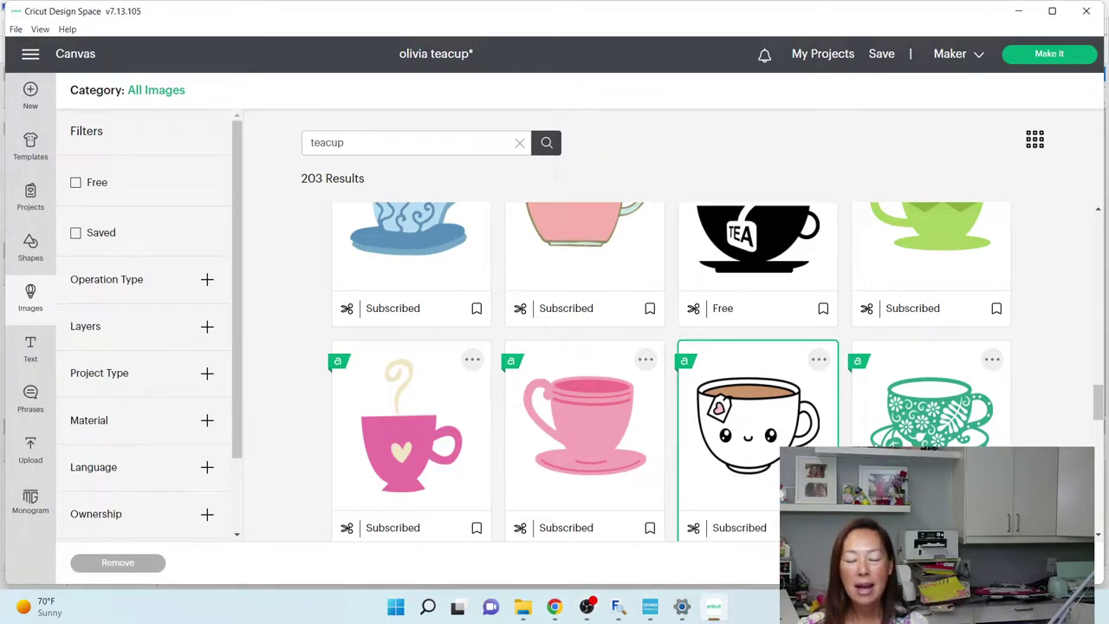
double_click(762, 450)
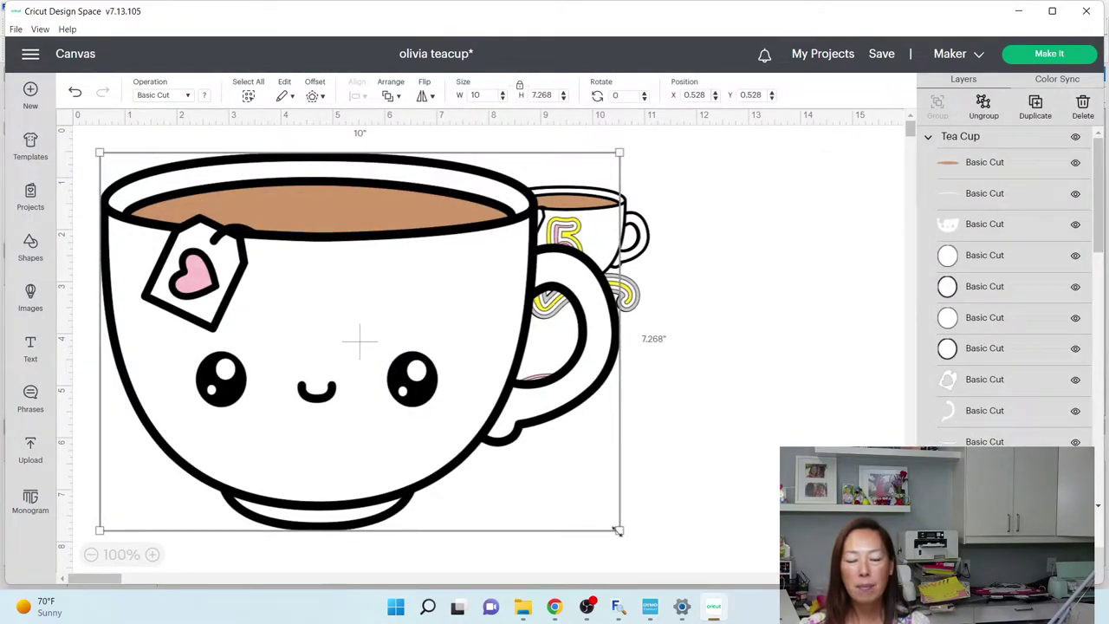
Resize the teacup to 4.087 × 2.971 in, move it right of 'olivia', and select its white body layer
left_click_drag(617, 531, 276, 258)
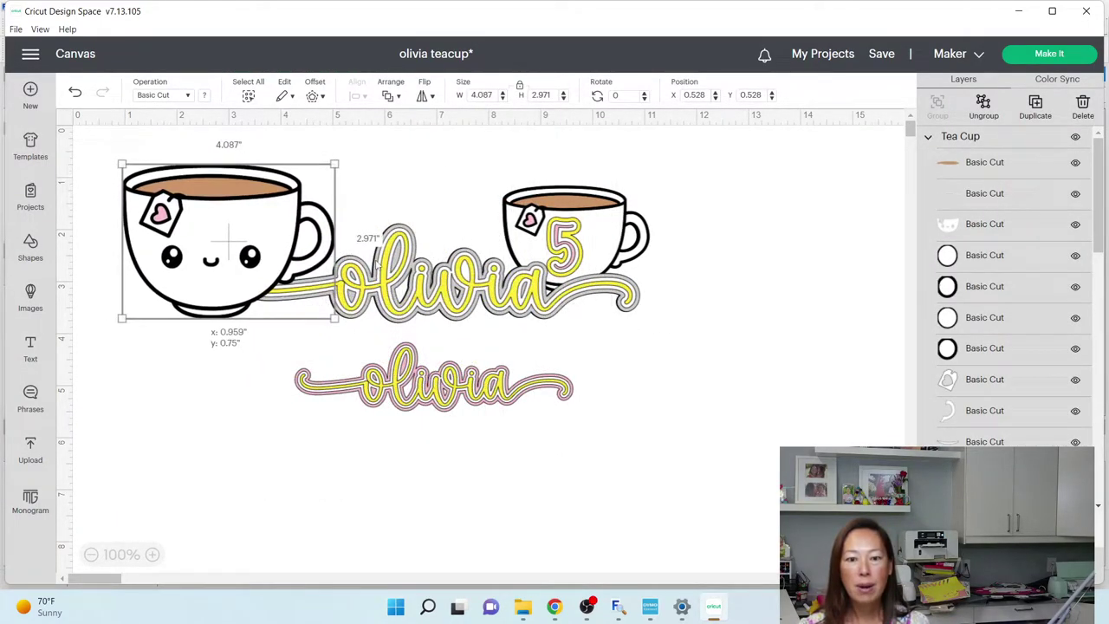
left_click_drag(211, 260, 700, 416)
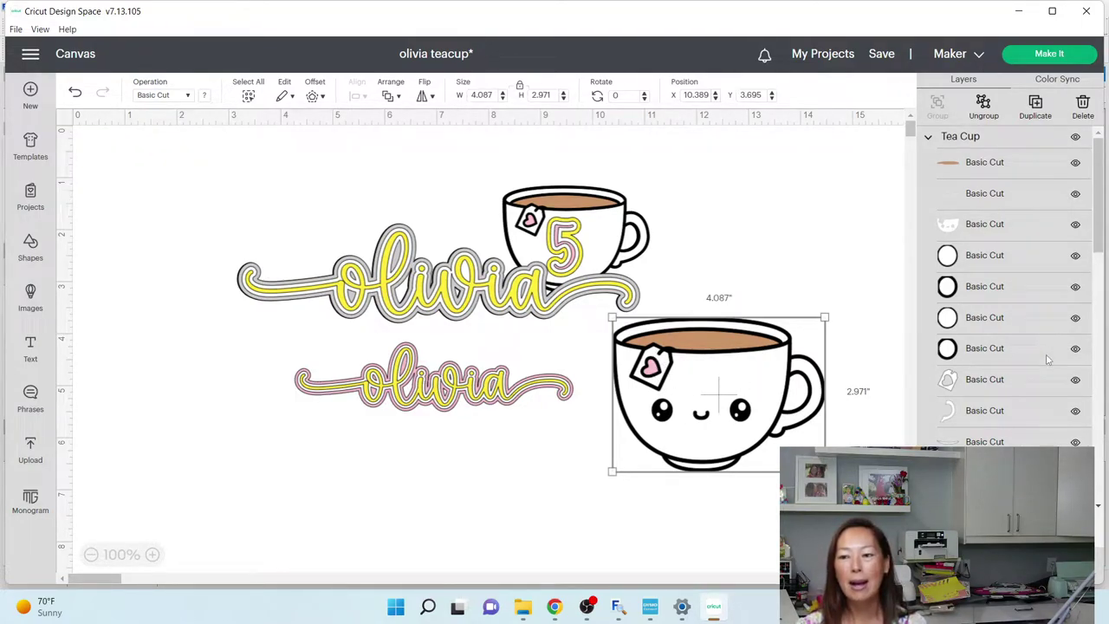
left_click(950, 231)
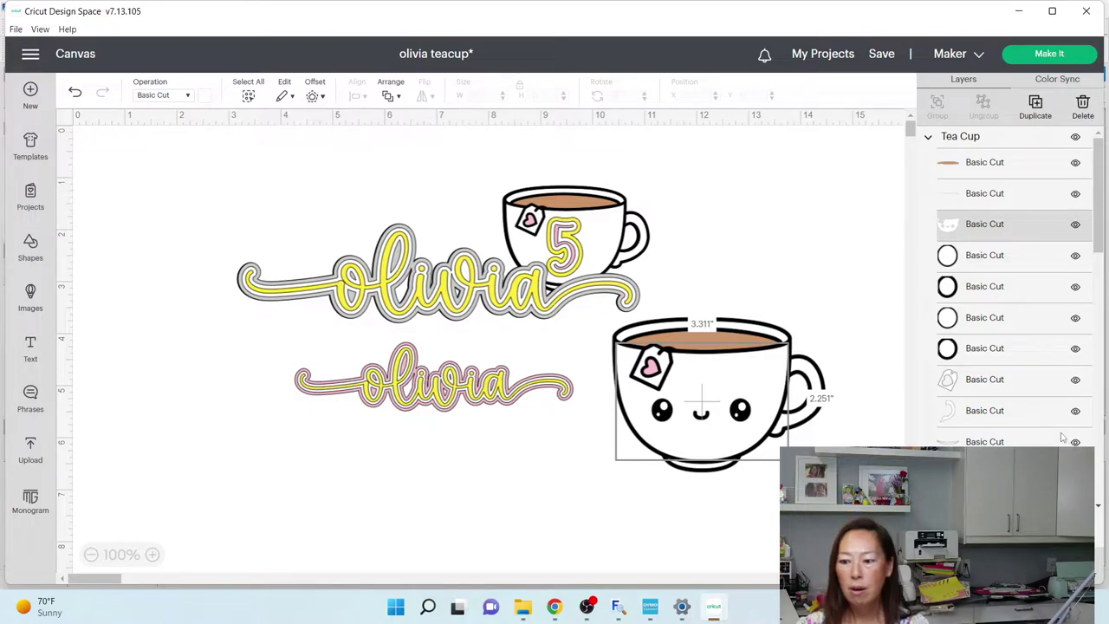
Hide the teacup's face cutouts with Contour and delete the four eye circle layers
left_click(1070, 563)
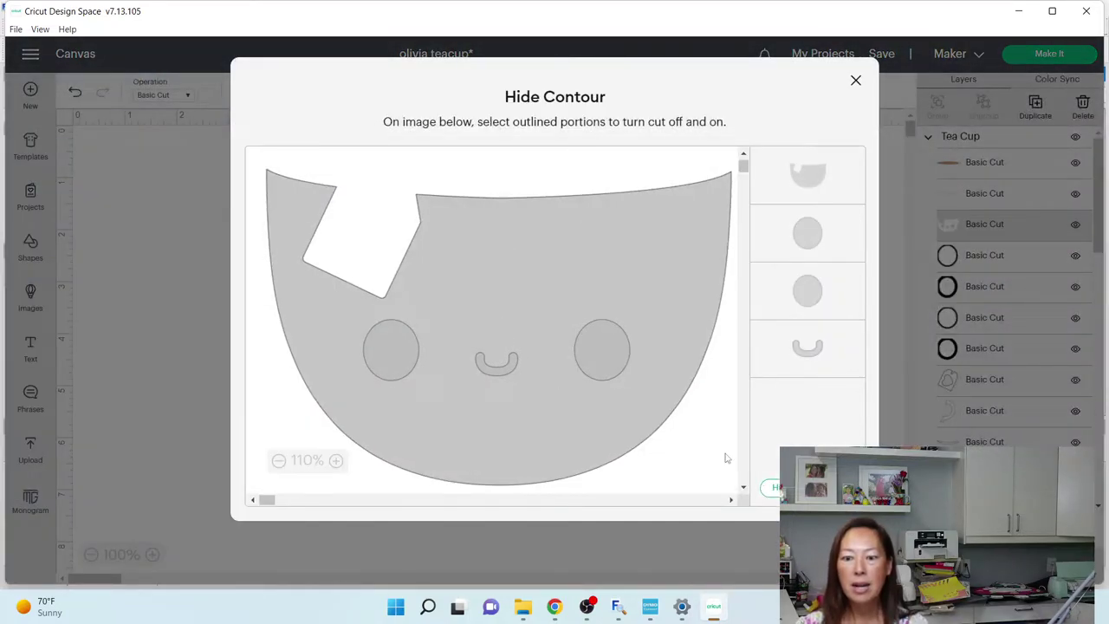
left_click(785, 487)
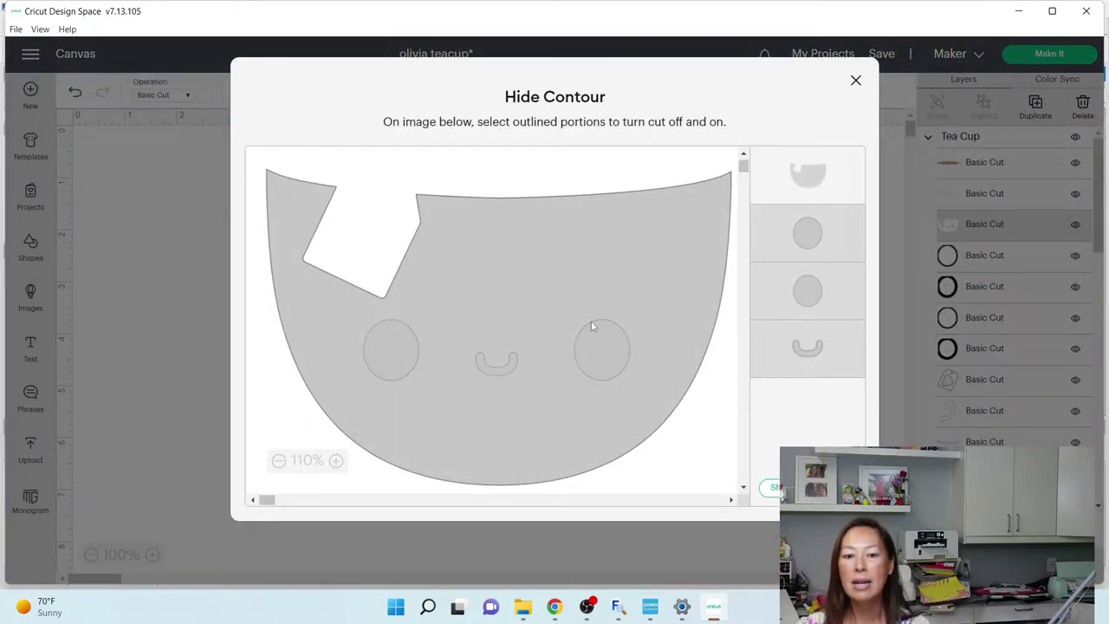
left_click(855, 79)
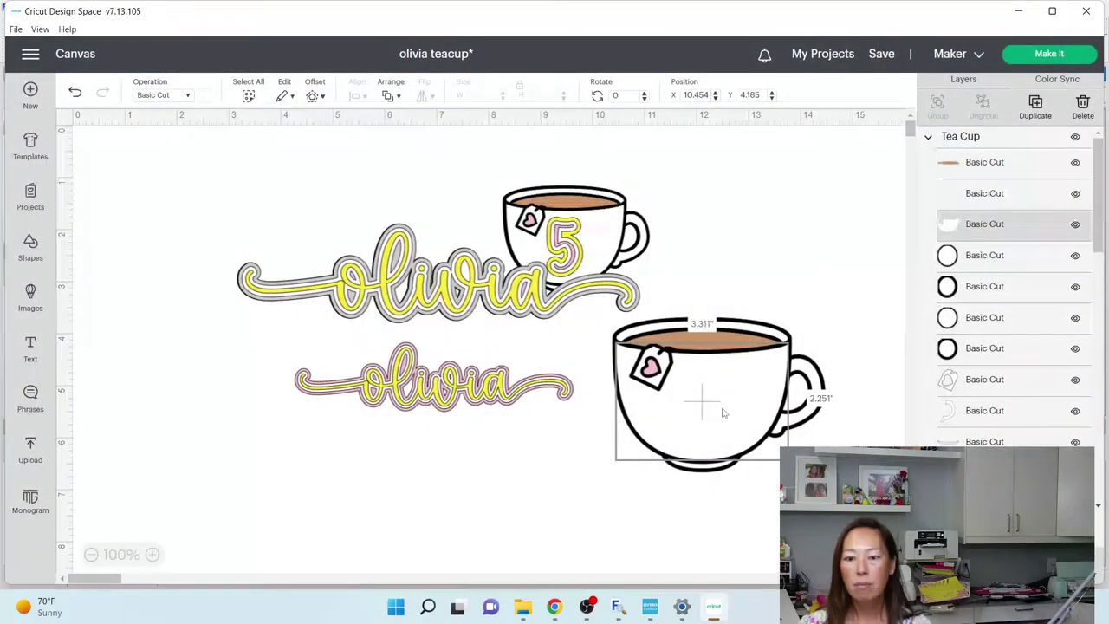
left_click(976, 264)
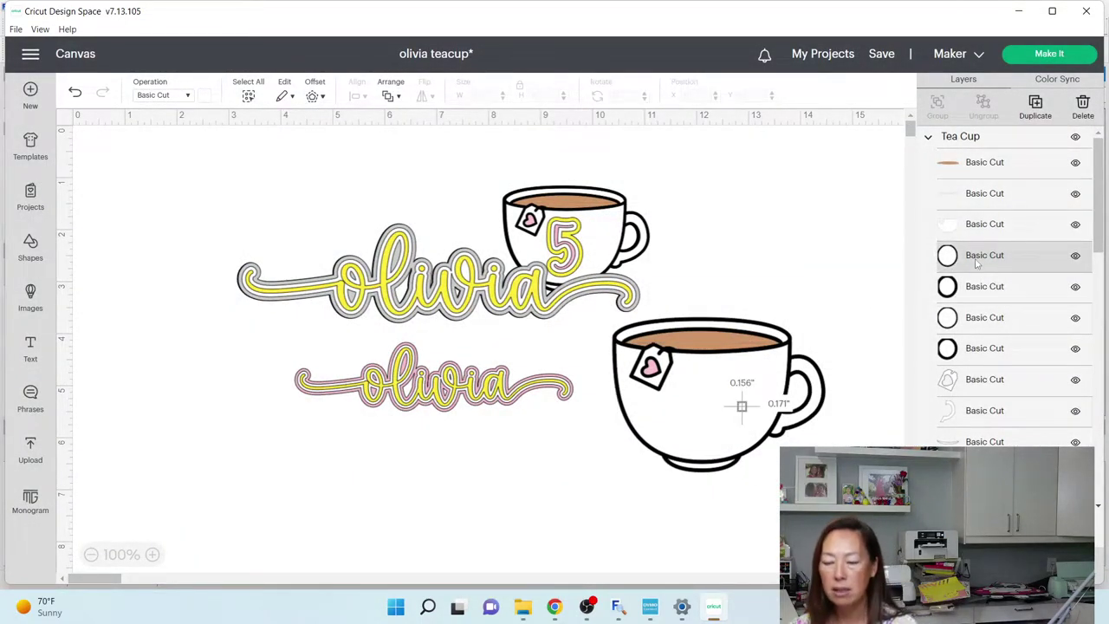
key("Delete")
left_click(976, 265)
key("Delete")
left_click(976, 264)
key("Delete")
left_click(976, 265)
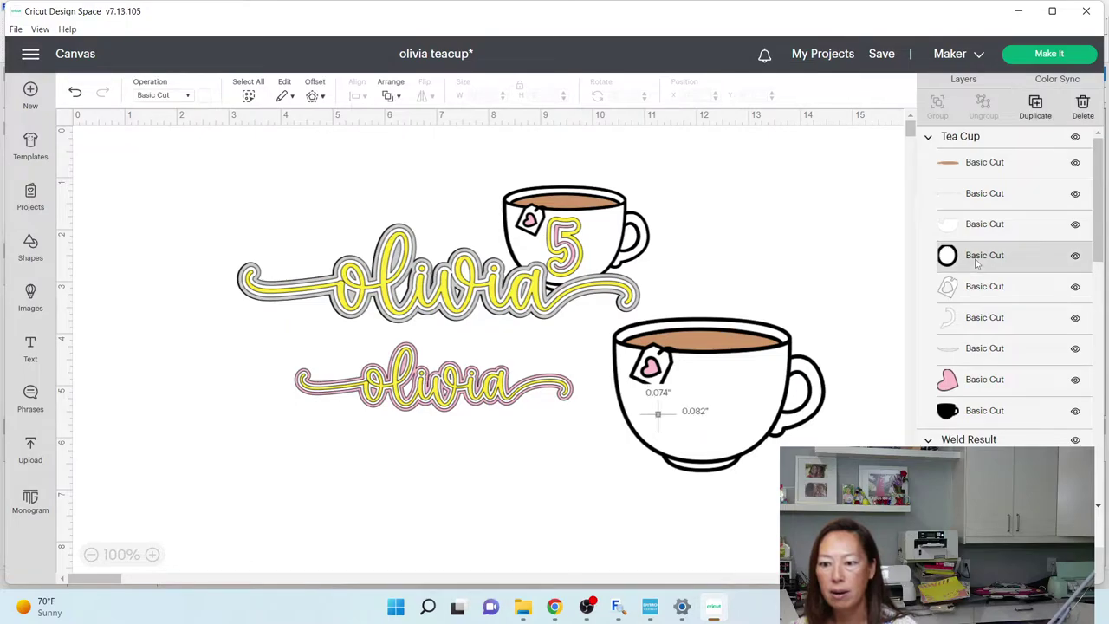
key("Delete")
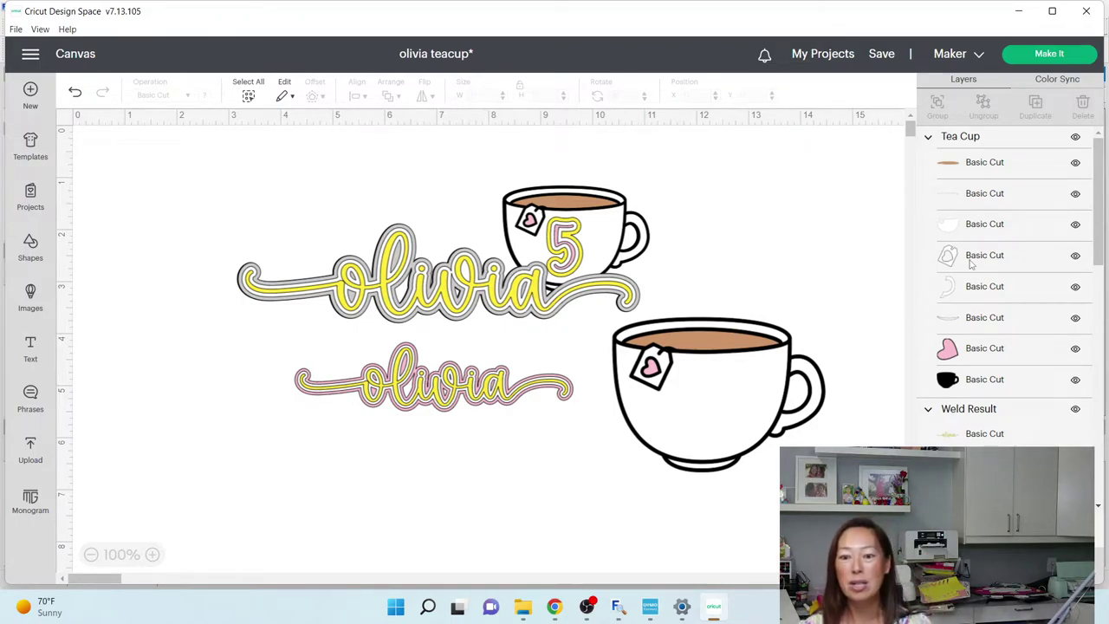
Recolour the teacup's black outline layer blue
left_click(978, 391)
left_click(206, 97)
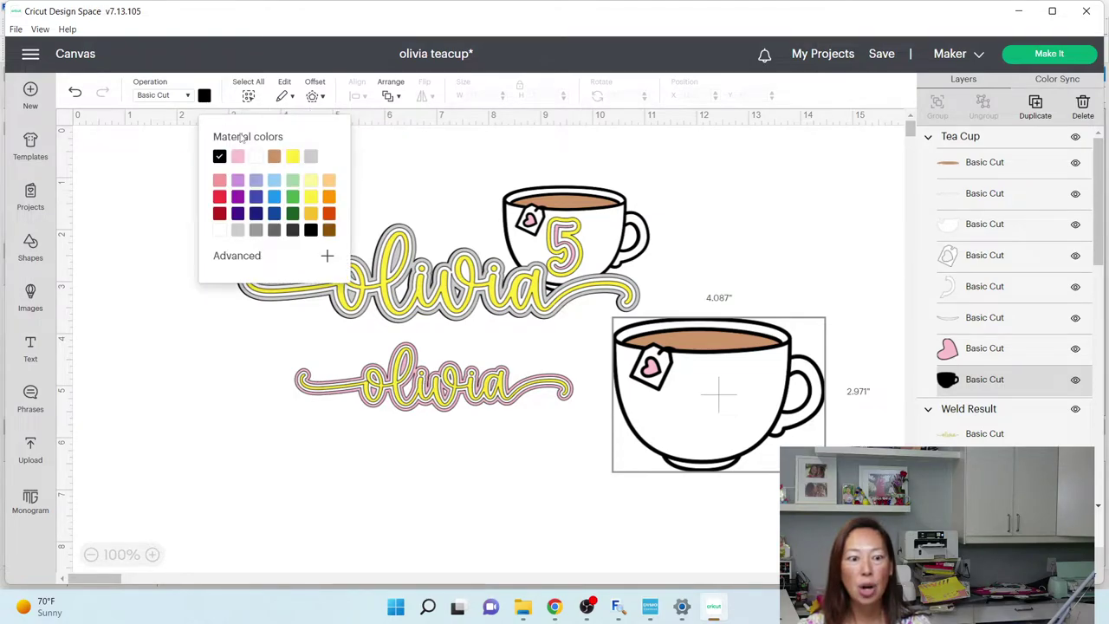
left_click(257, 199)
left_click(737, 195)
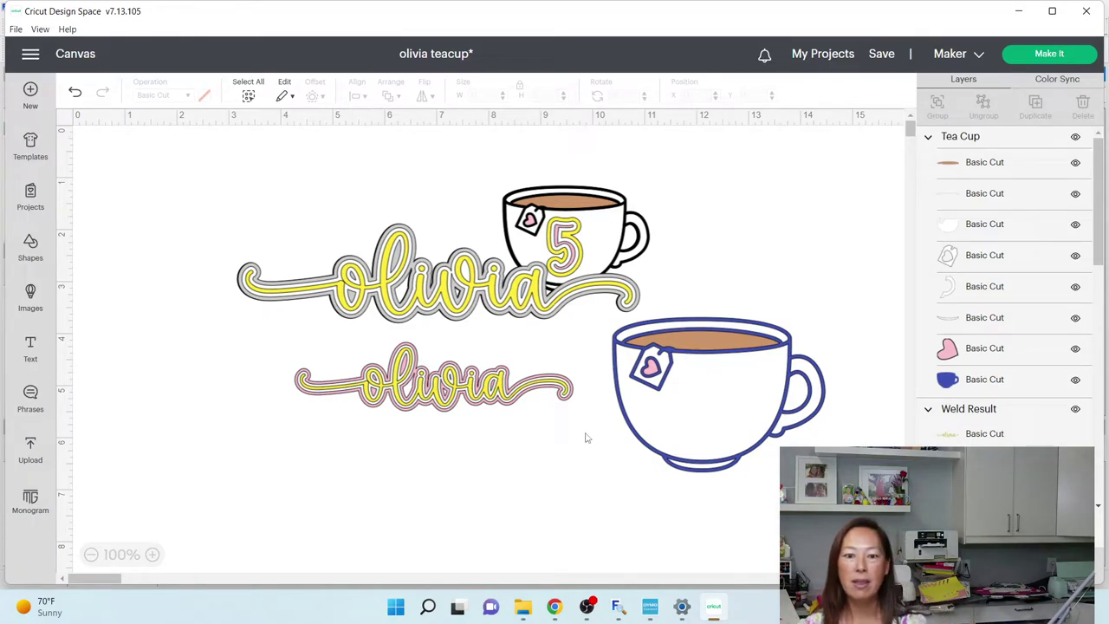
Add a text layer reading '5' and colour it pink
left_click(31, 348)
type("5")
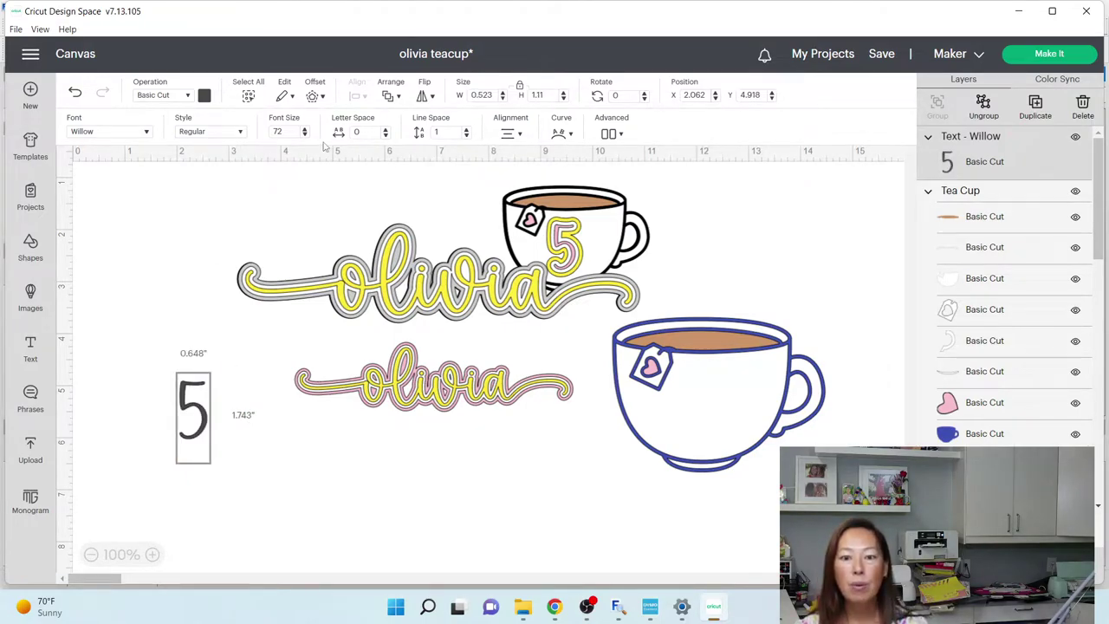
left_click(204, 96)
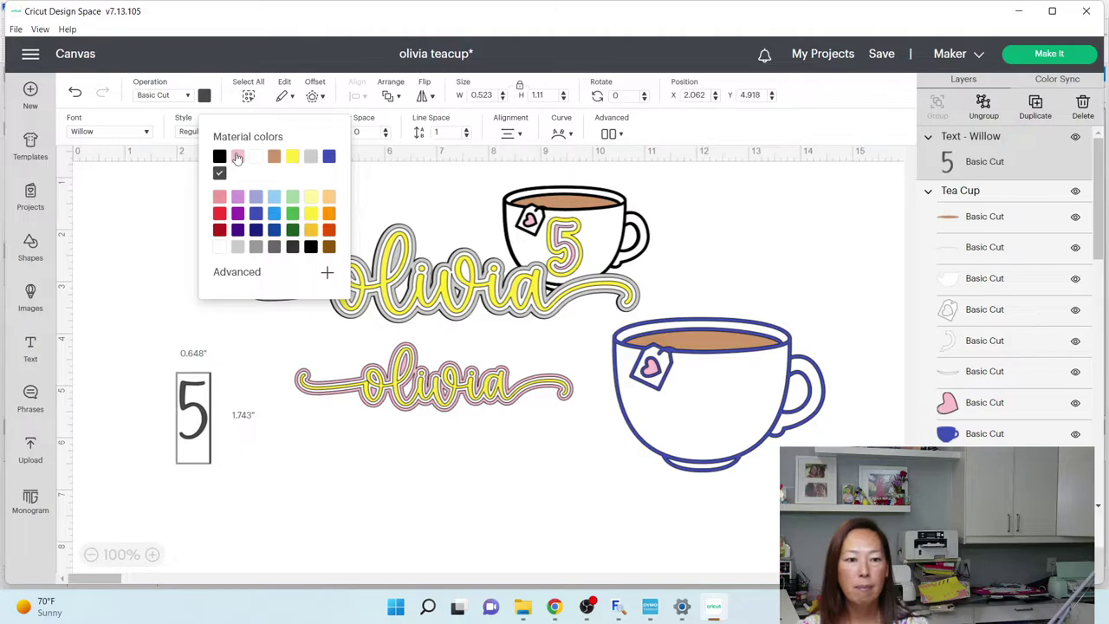
left_click(238, 157)
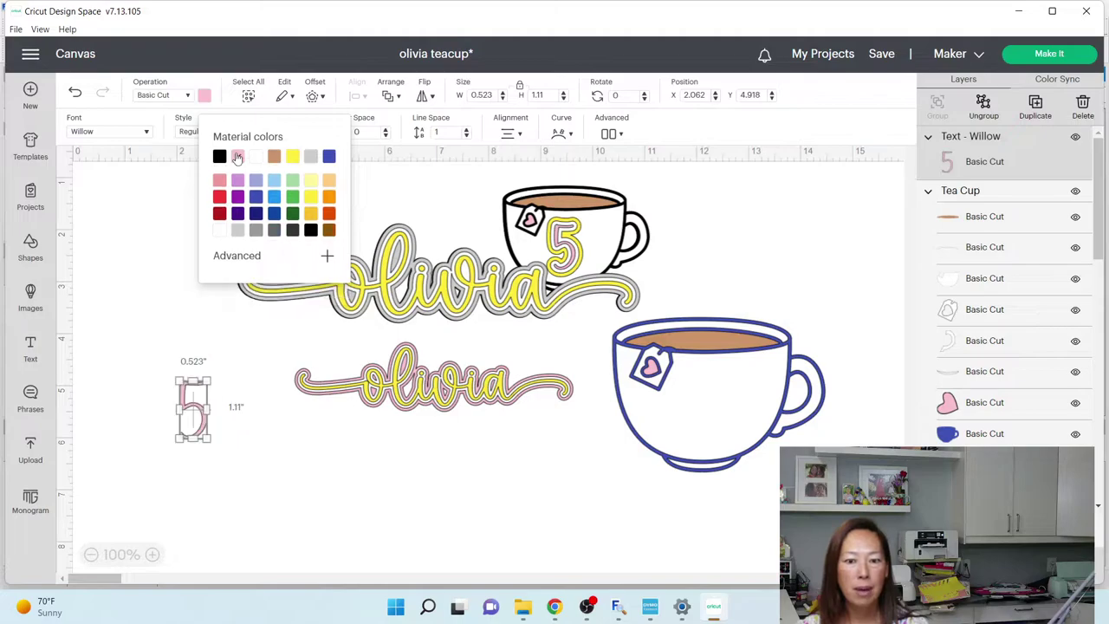
Offset the 5 by 0.05 inches and colour the new outline white
left_click(311, 96)
left_click(375, 180)
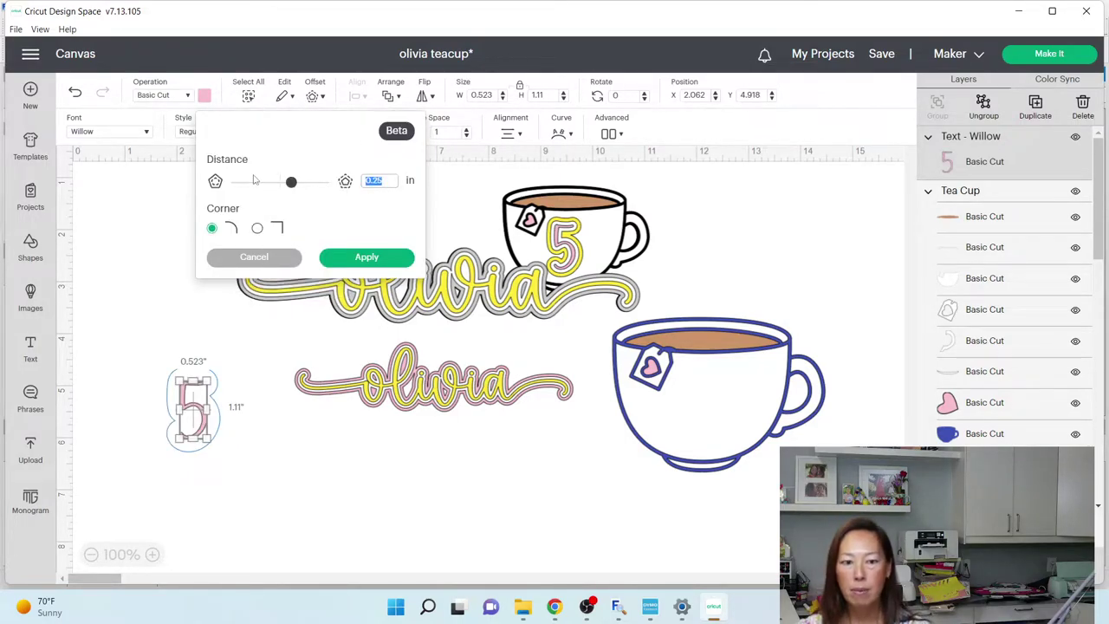
key("BackSpace")
type(".05")
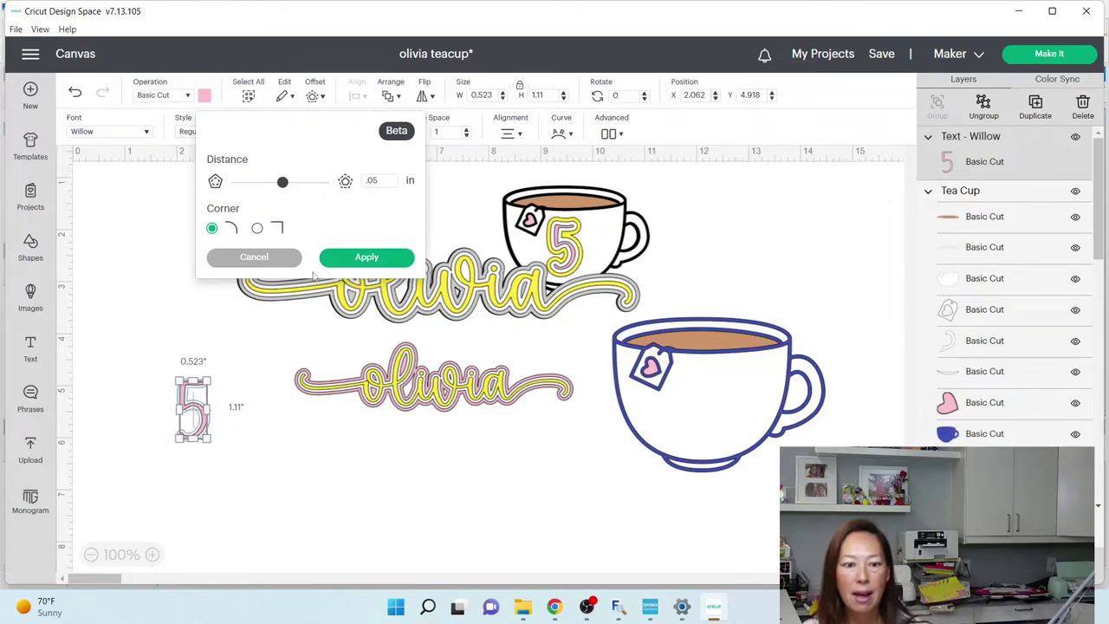
left_click(367, 258)
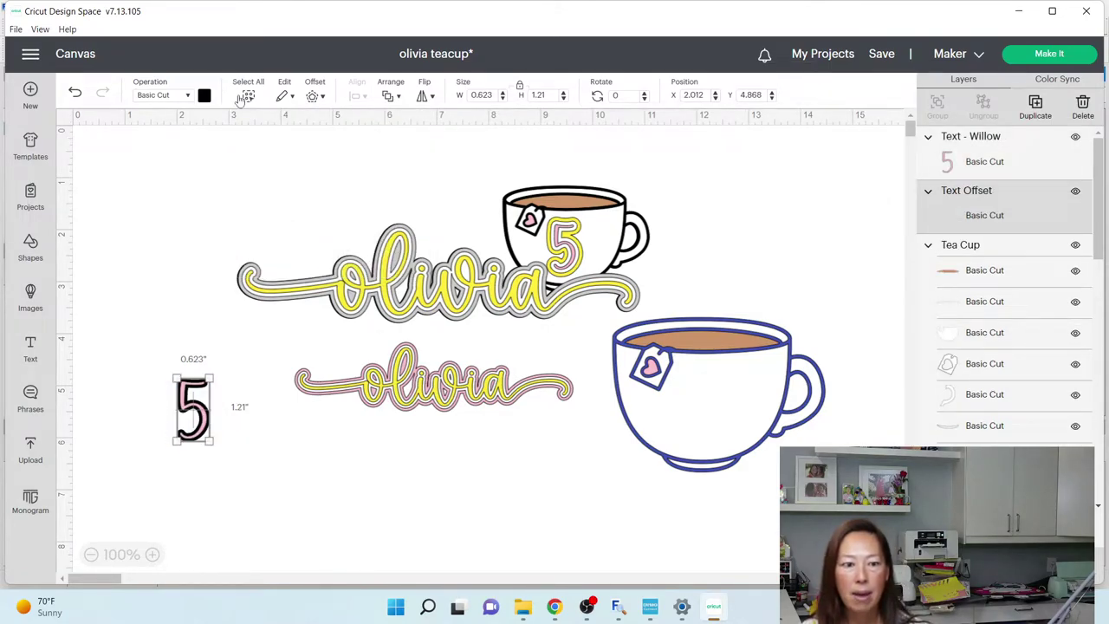
left_click(204, 95)
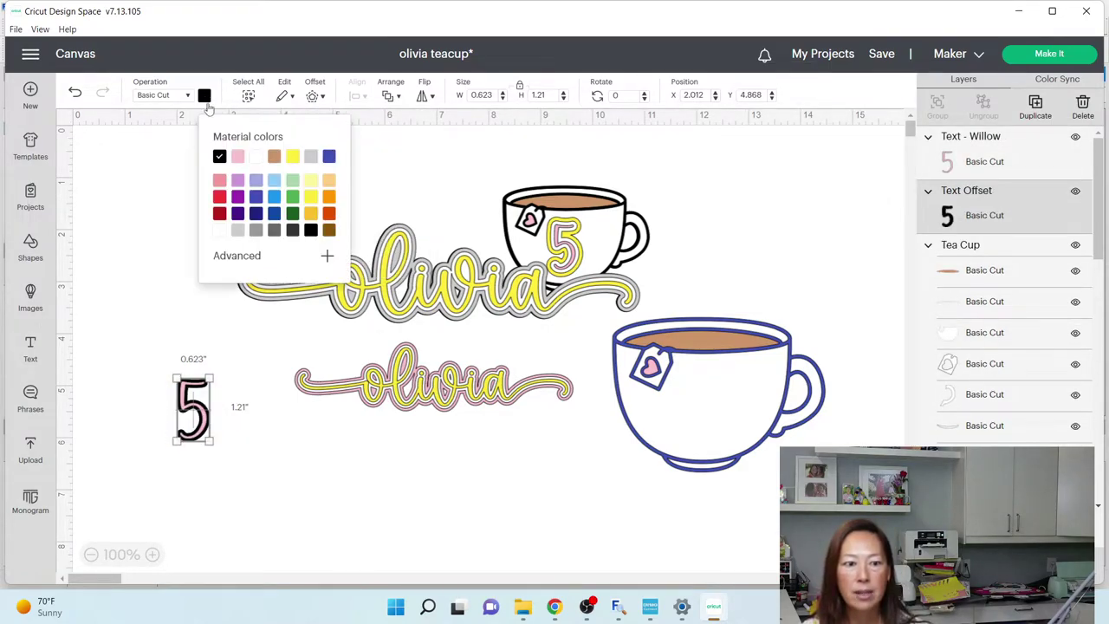
left_click(256, 157)
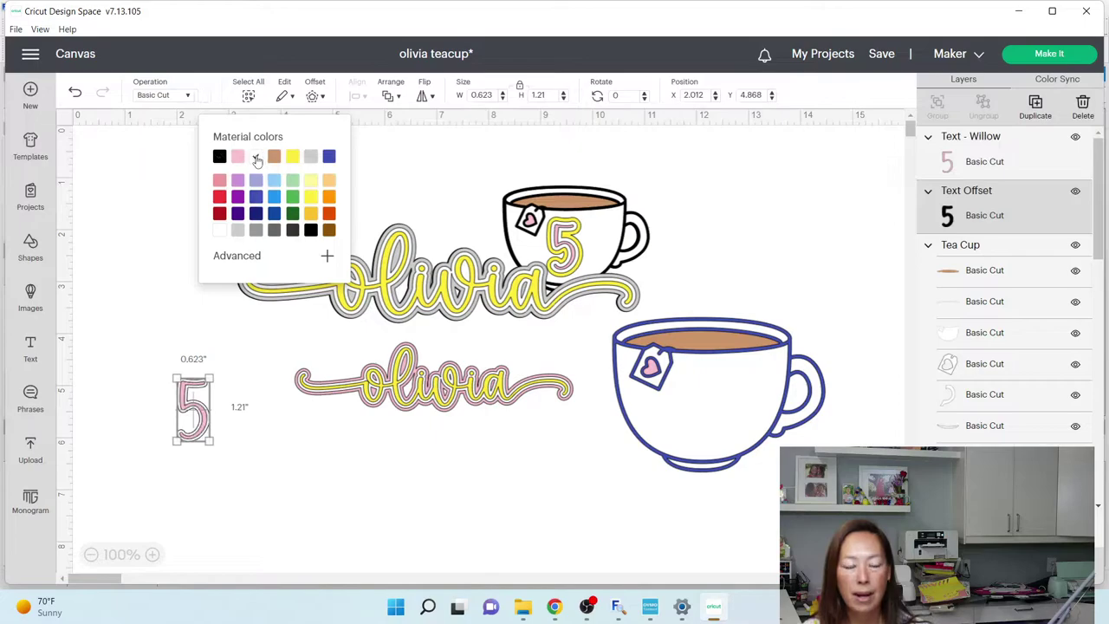
Add a second 0.05-inch offset around the white outline and make it yellow
left_click(313, 96)
left_click(367, 257)
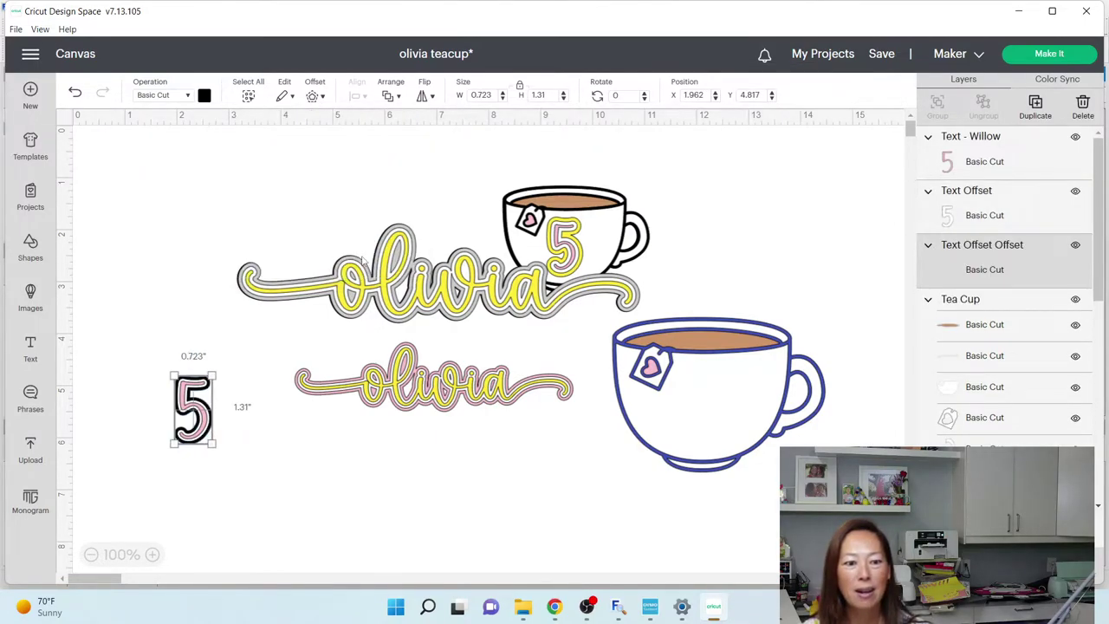
left_click(205, 96)
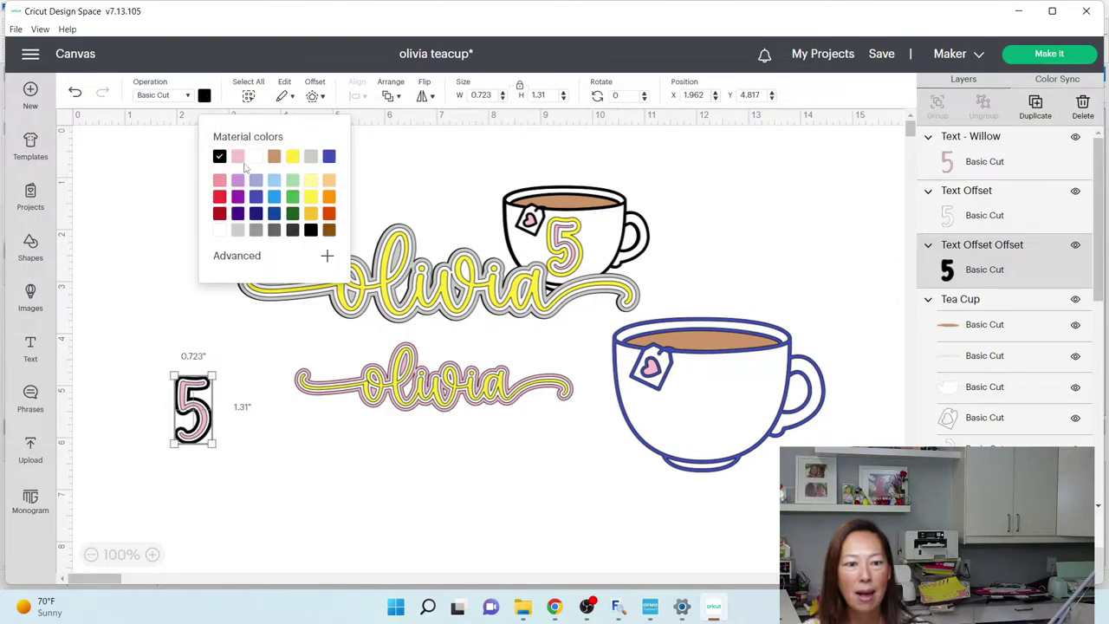
left_click(293, 156)
left_click(161, 256)
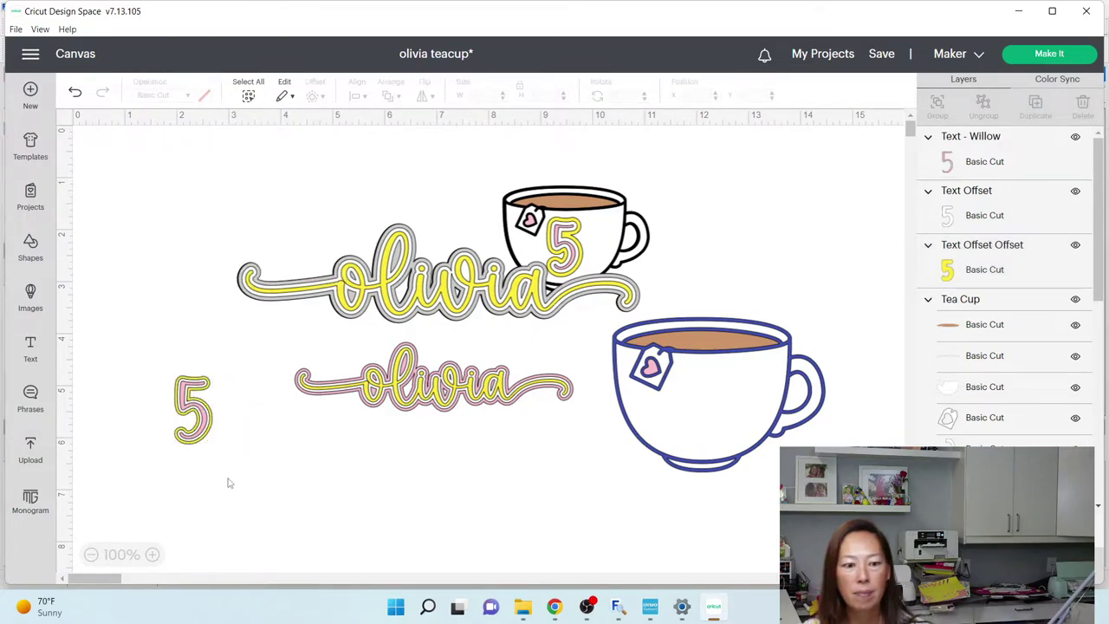
Group the three 5 layers and the lower olivia layers, then move the 5 into the teacup
left_click_drag(228, 483, 154, 396)
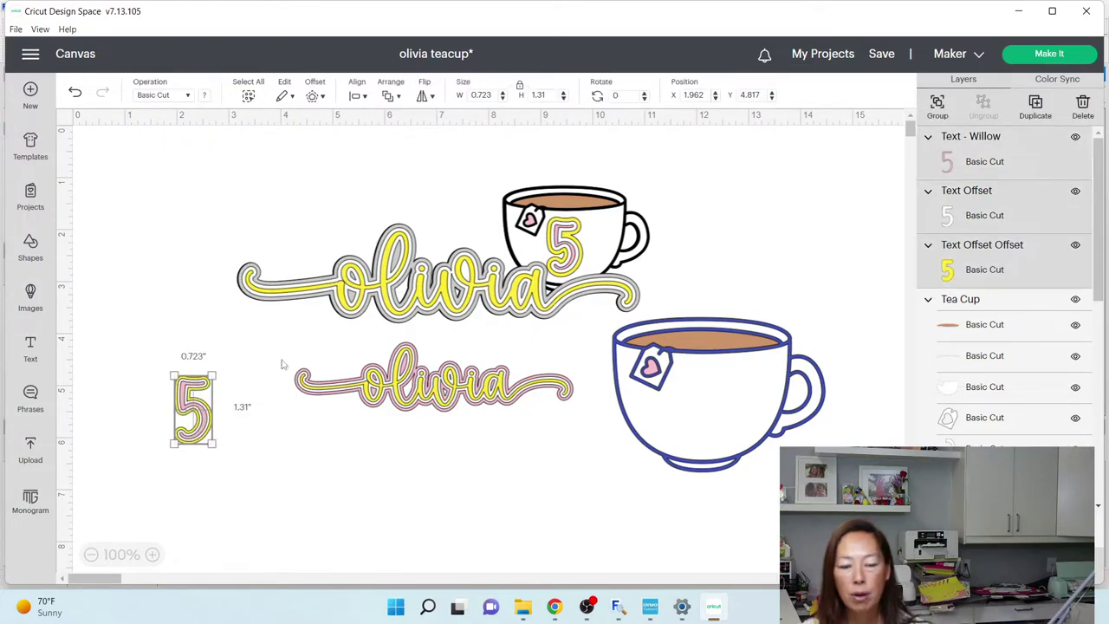
left_click(939, 104)
left_click(537, 433)
left_click_drag(457, 390, 444, 376)
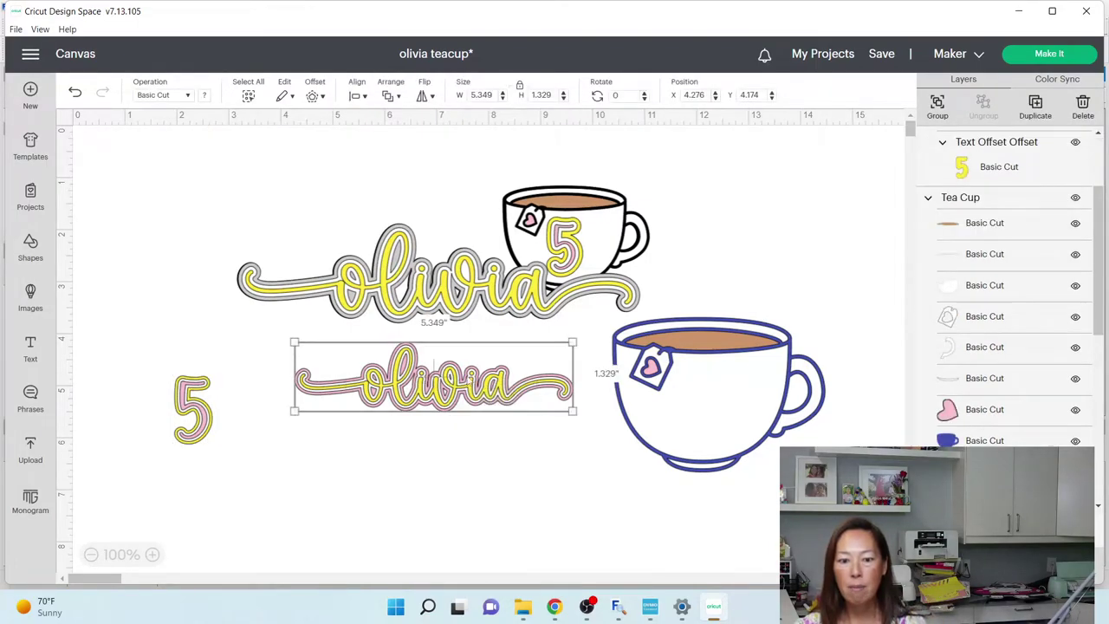
left_click(939, 103)
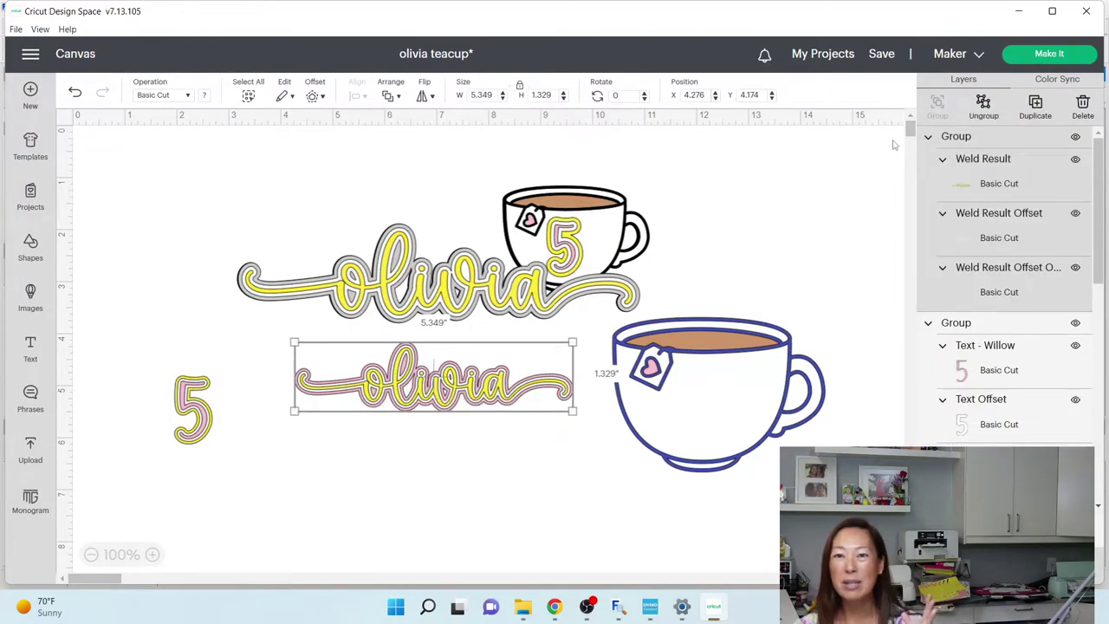
left_click(317, 494)
left_click_drag(405, 401, 367, 418)
left_click_drag(205, 430, 717, 433)
key("Escape")
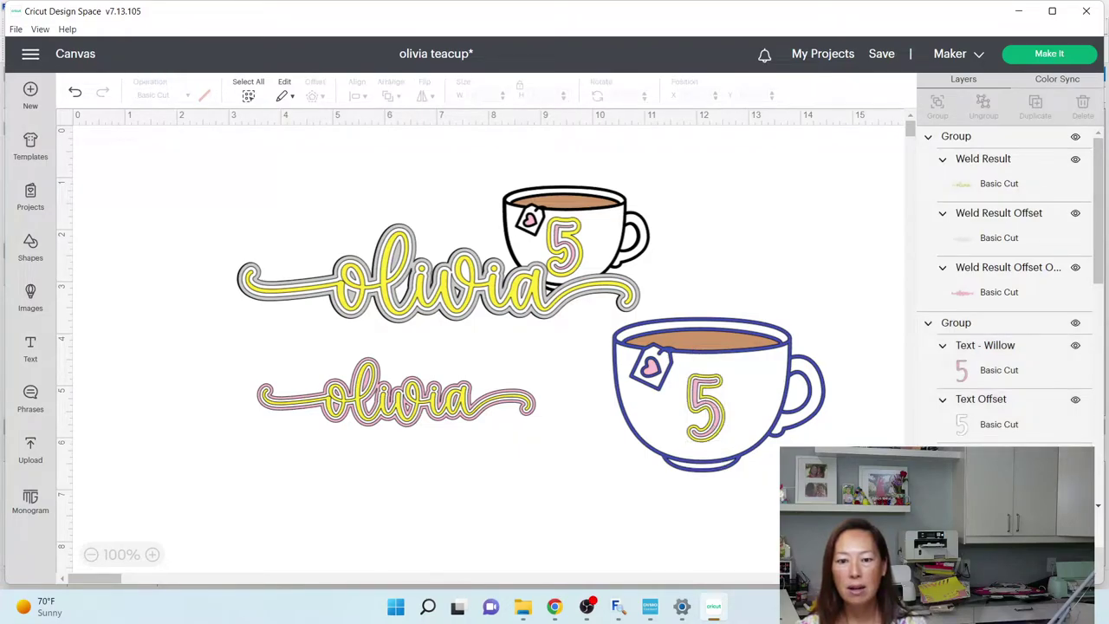
Shrink the teacup to about 2.3 inches wide and tuck the lower olivia beneath it
left_click_drag(815, 513, 611, 348)
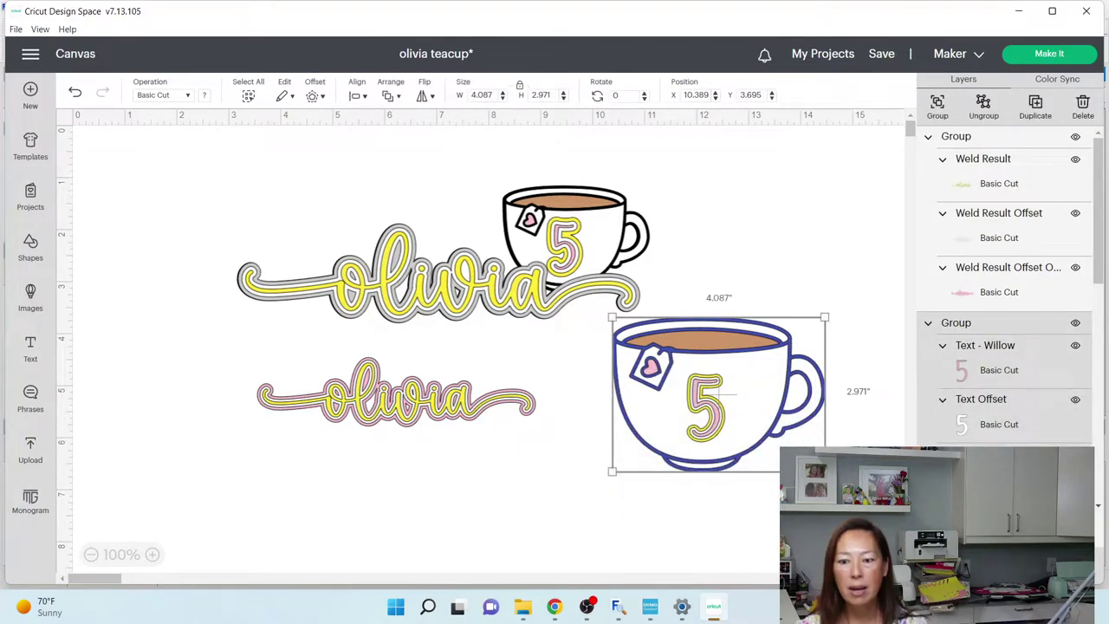
left_click_drag(824, 471, 531, 387)
left_click(641, 394)
left_click(510, 374)
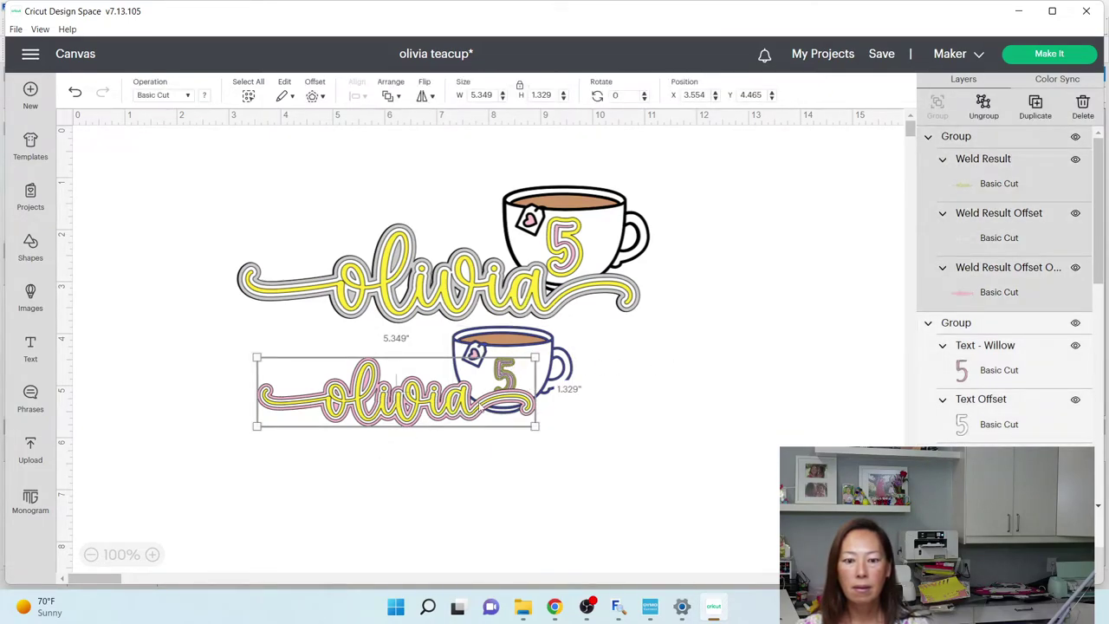
left_click_drag(479, 404, 480, 411)
left_click(651, 367)
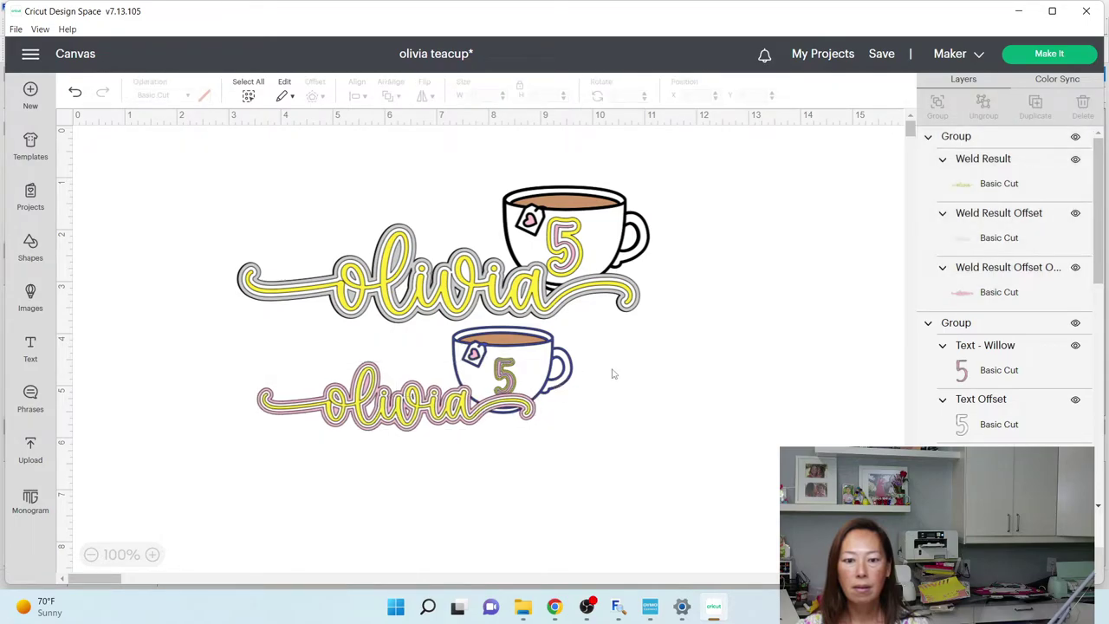
left_click(511, 365)
left_click_drag(510, 379, 487, 412)
left_click(509, 388)
left_click(549, 491)
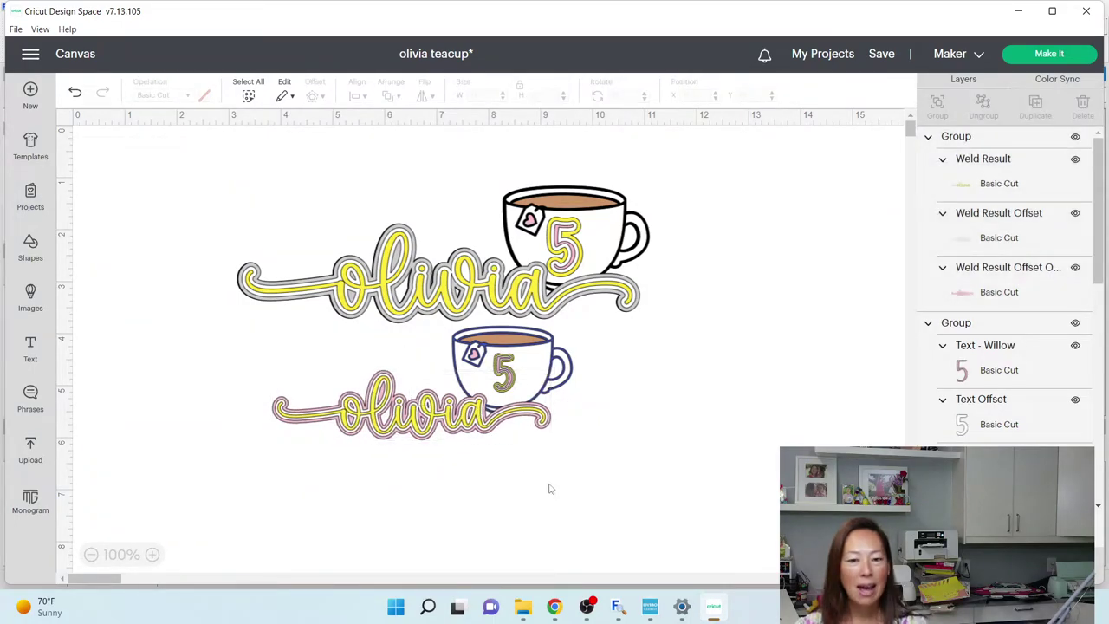
Duplicate the lower olivia and teacup, weld the copy, and place it over the design
left_click_drag(656, 477, 267, 364)
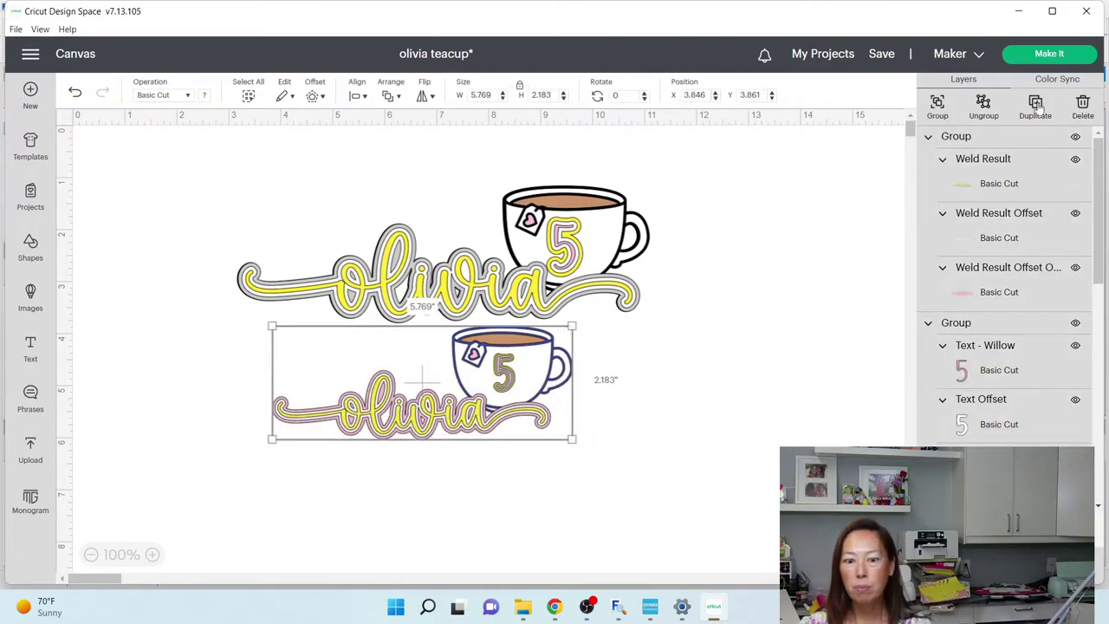
left_click_drag(423, 379, 301, 255)
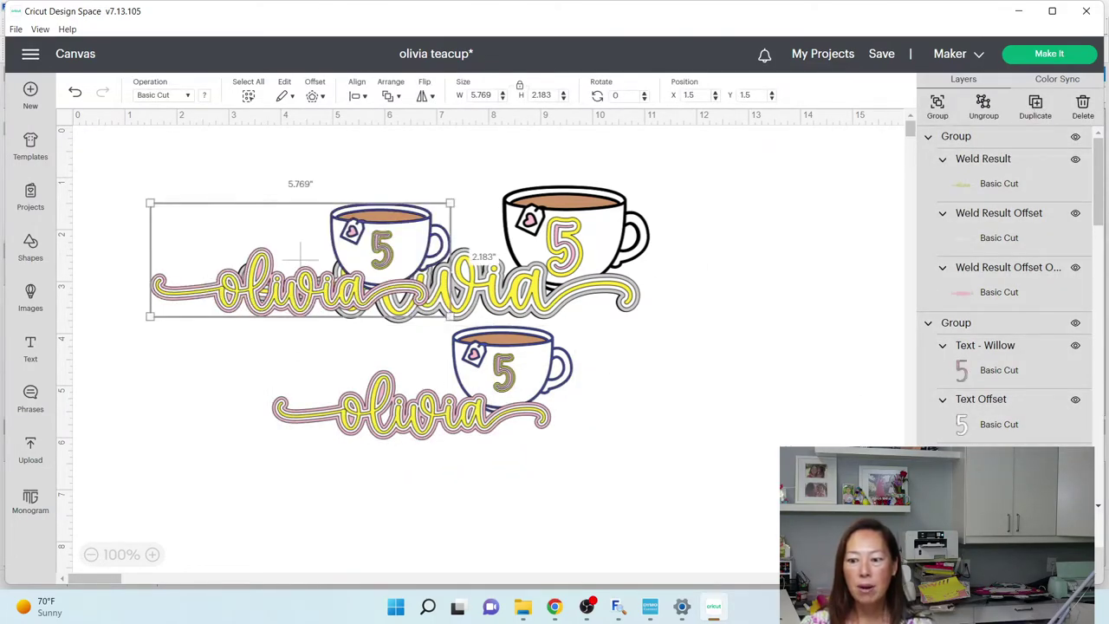
left_click(979, 559)
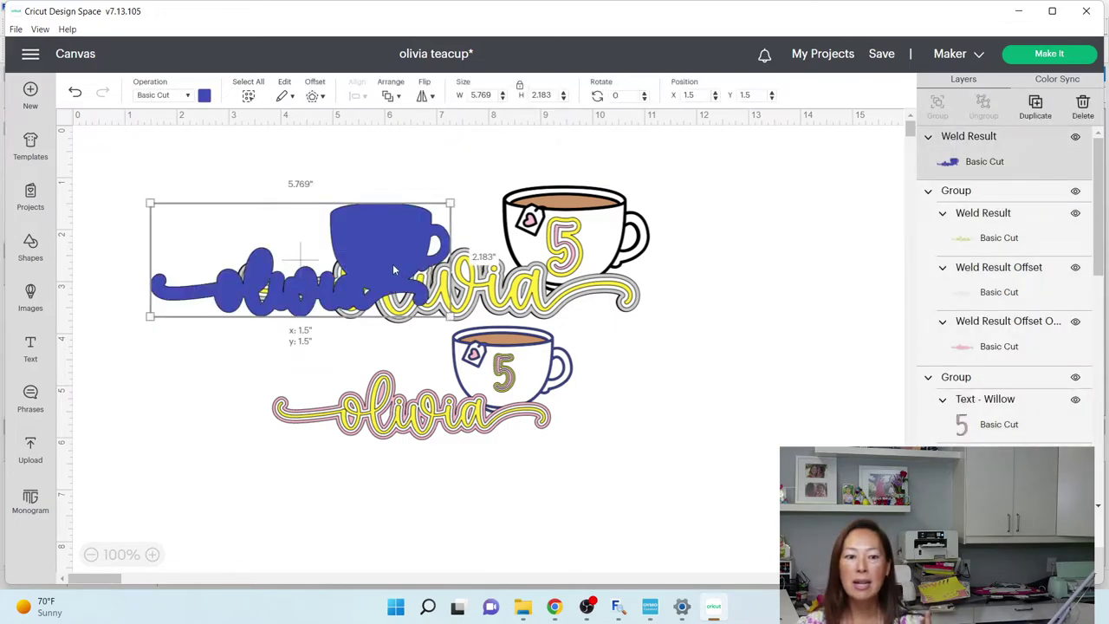
left_click_drag(393, 264, 510, 383)
Send the welded silhouette to the back so it backs the coloured layers
left_click(392, 95)
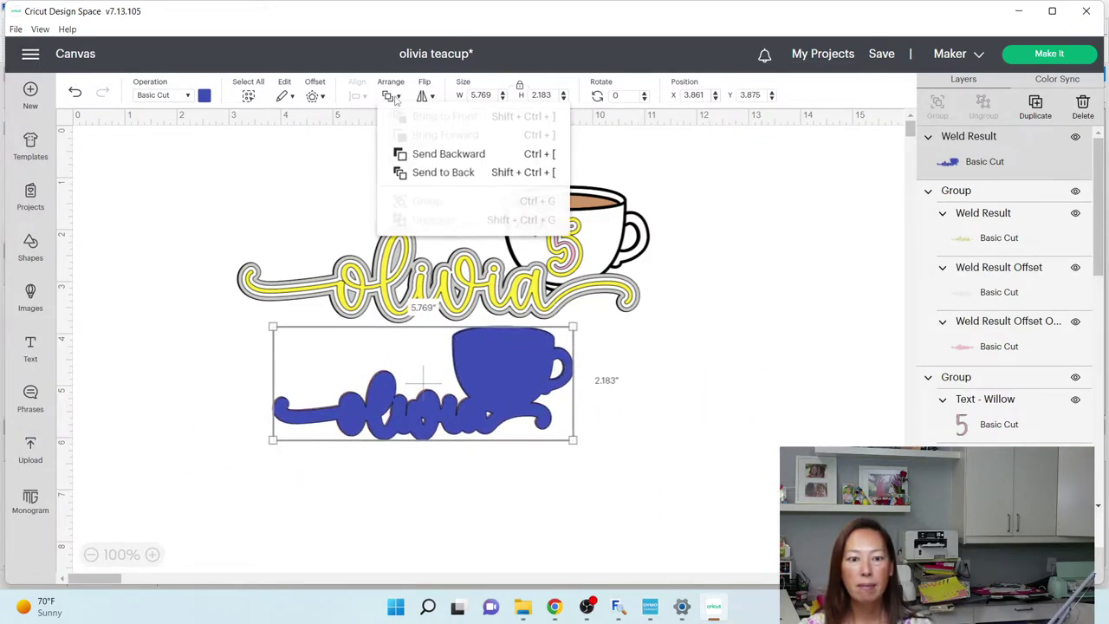
left_click(433, 172)
left_click(631, 456)
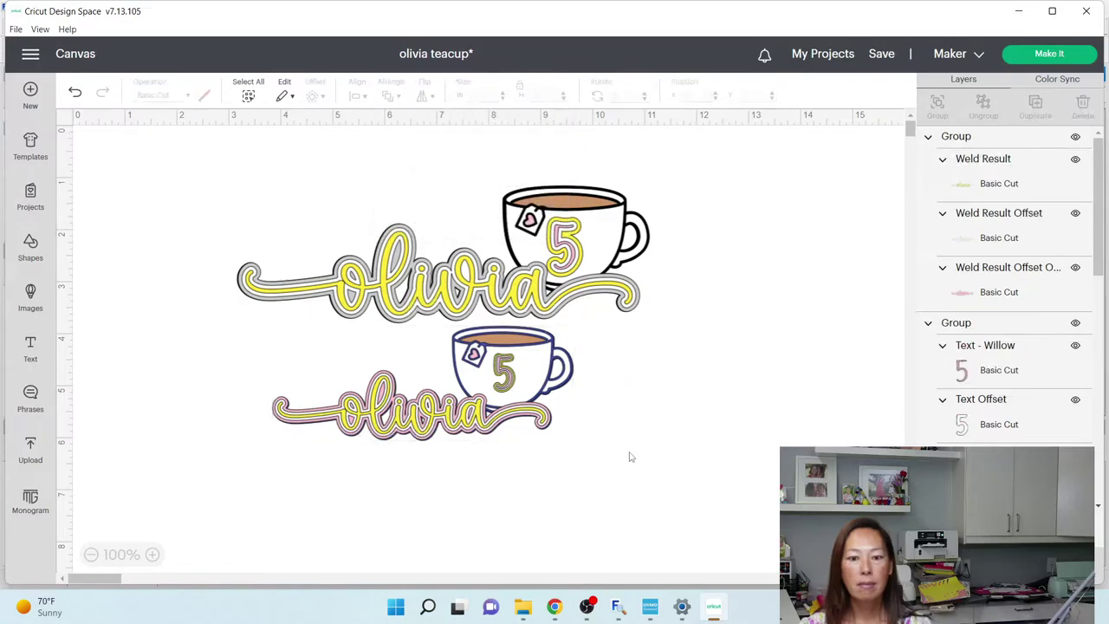
left_click_drag(648, 483, 251, 382)
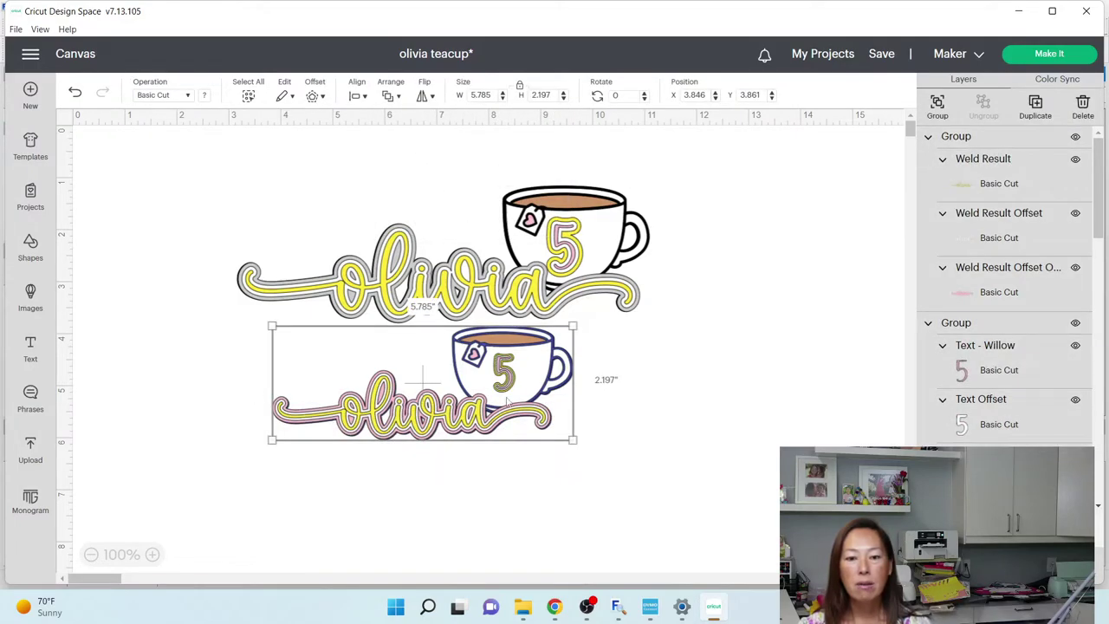
Move the lower olivia teacup topper down-right and enlarge it to about 7.7 inches wide
left_click_drag(504, 382, 526, 415)
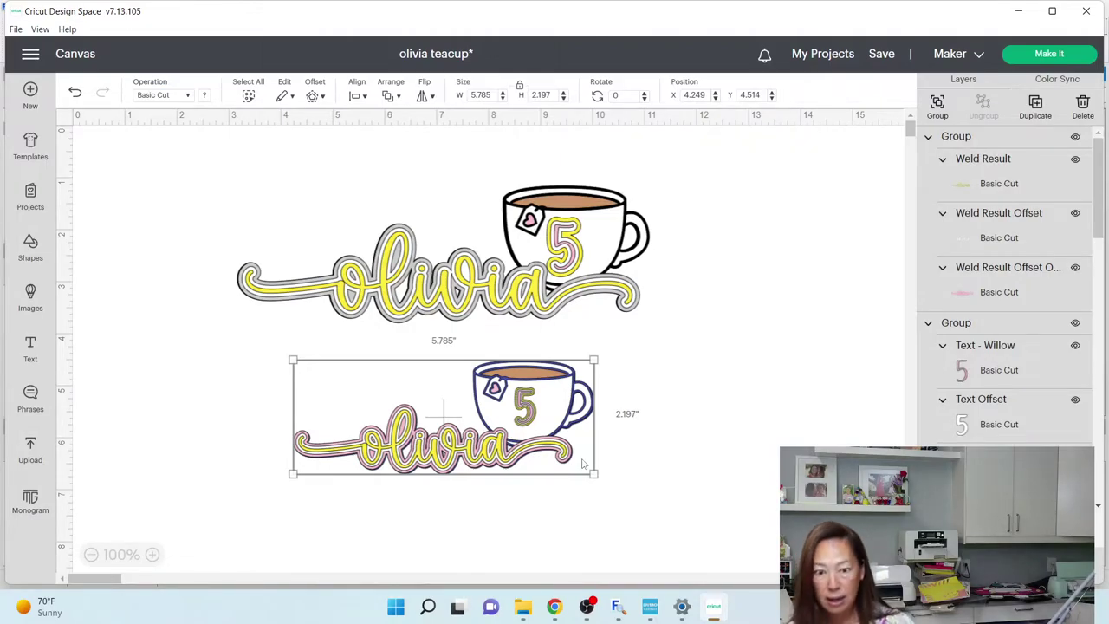
mouse_move(591, 474)
left_mouse_down()
mouse_move(643, 520)
mouse_move(578, 336)
mouse_move(569, 289)
mouse_move(597, 292)
mouse_move(591, 282)
mouse_move(599, 483)
left_mouse_up()
key("Escape")
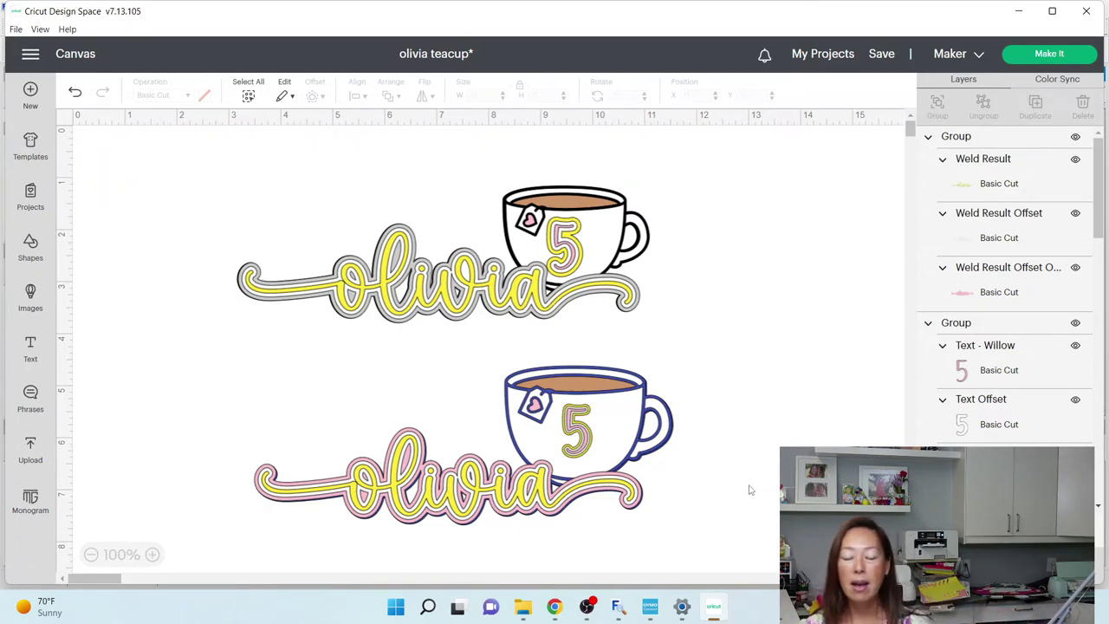
scroll(946, 381, "down", 5)
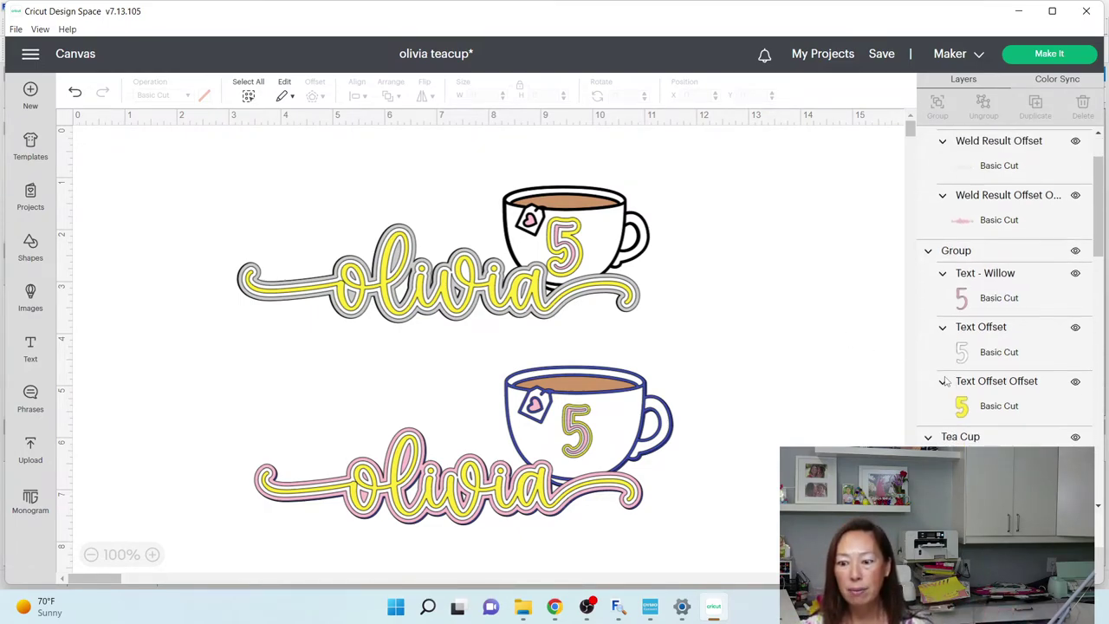
scroll(948, 384, "down", 6)
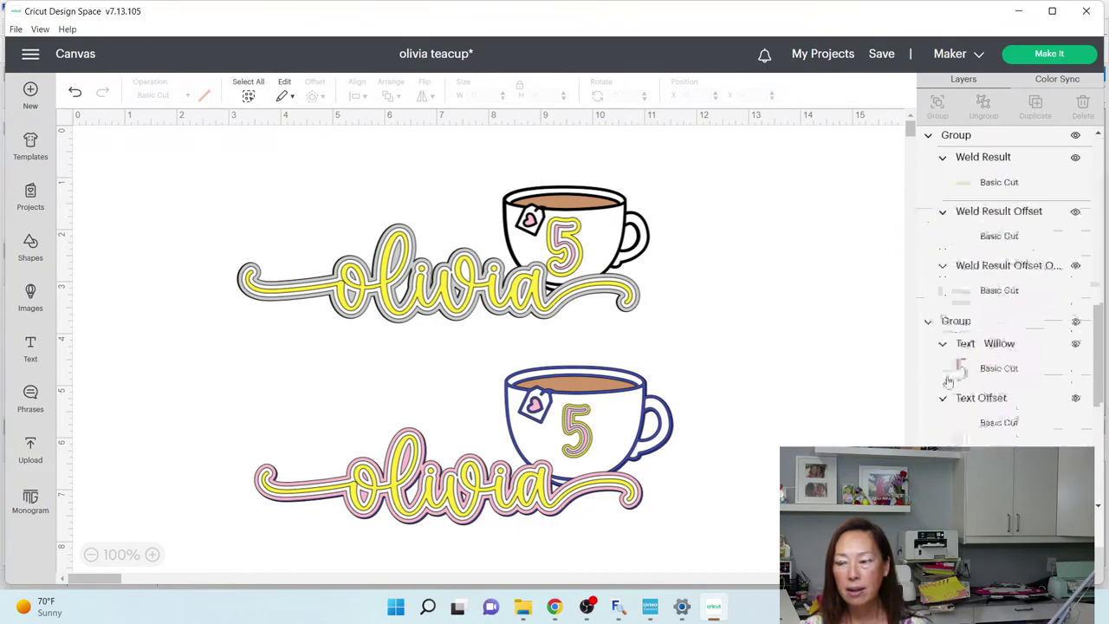
left_click(464, 442)
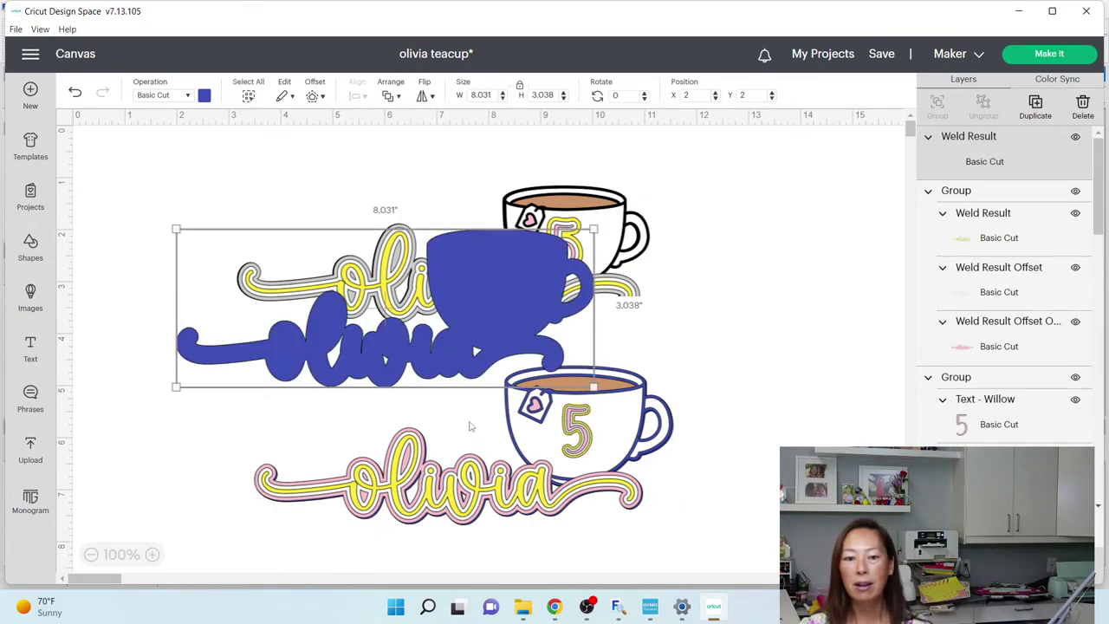
Place the dark-blue welded copy over the enlarged topper and send it to the back
left_click_drag(495, 358, 549, 442)
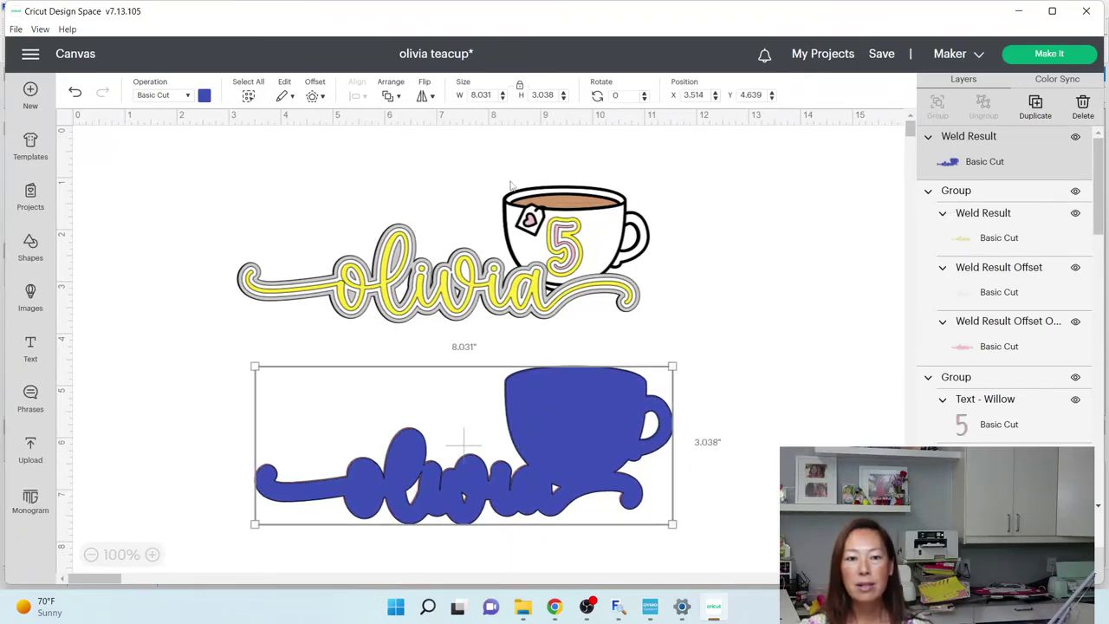
left_click(391, 97)
left_click(418, 172)
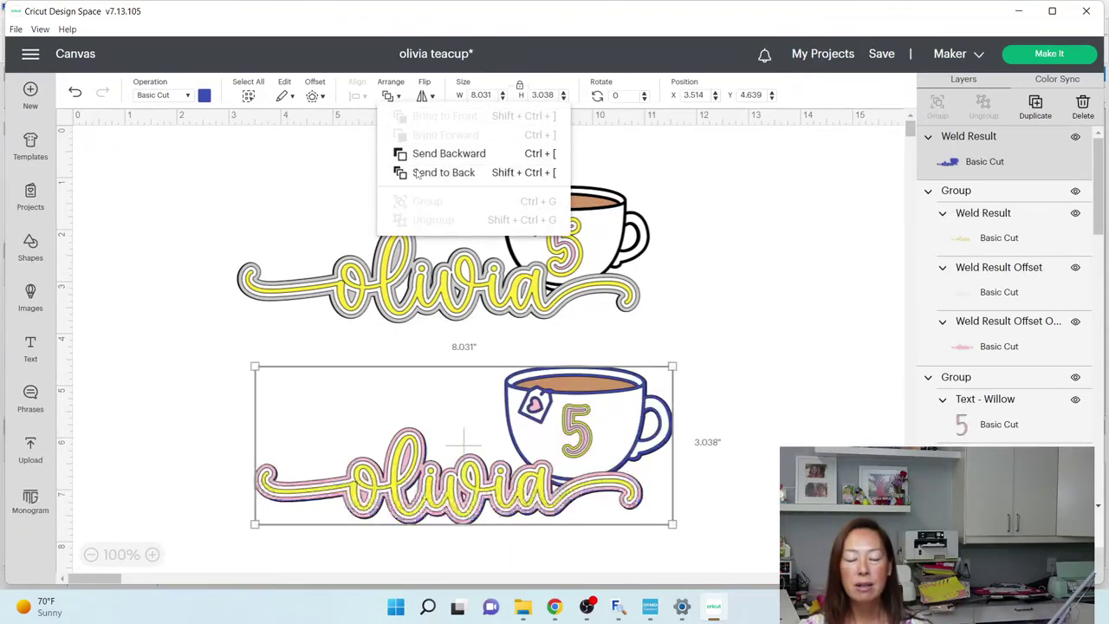
left_click(774, 405)
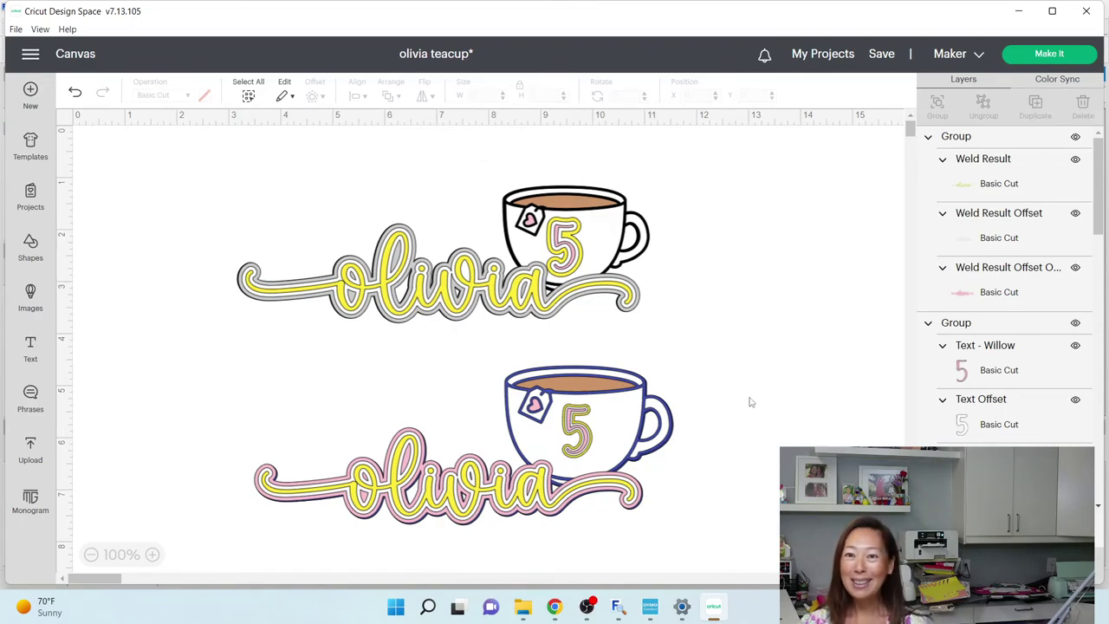